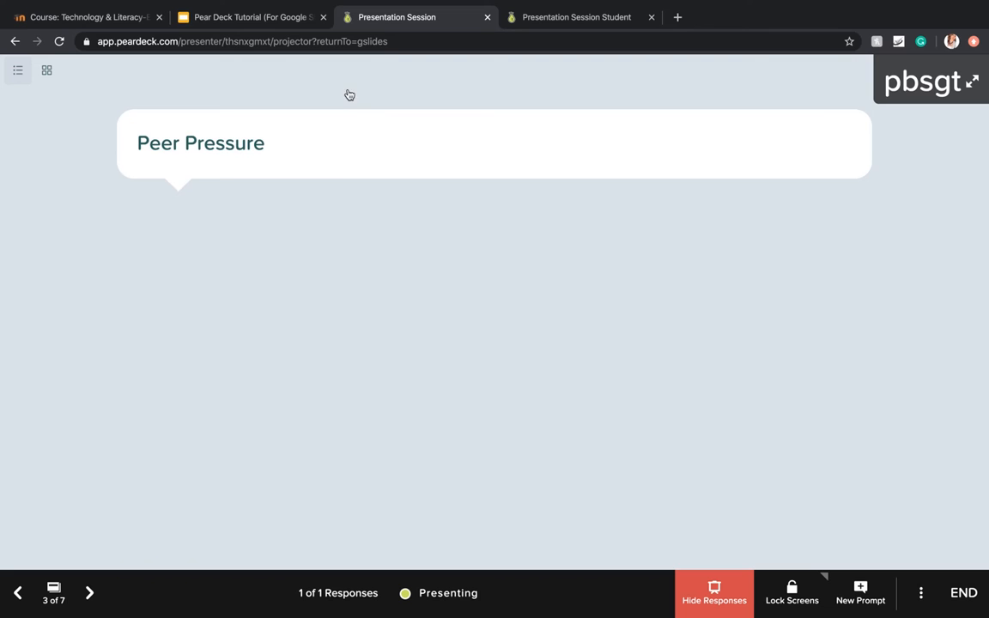
Hide the student responses to the current question and advance the presenter session to slide 4
click(716, 596)
click(91, 593)
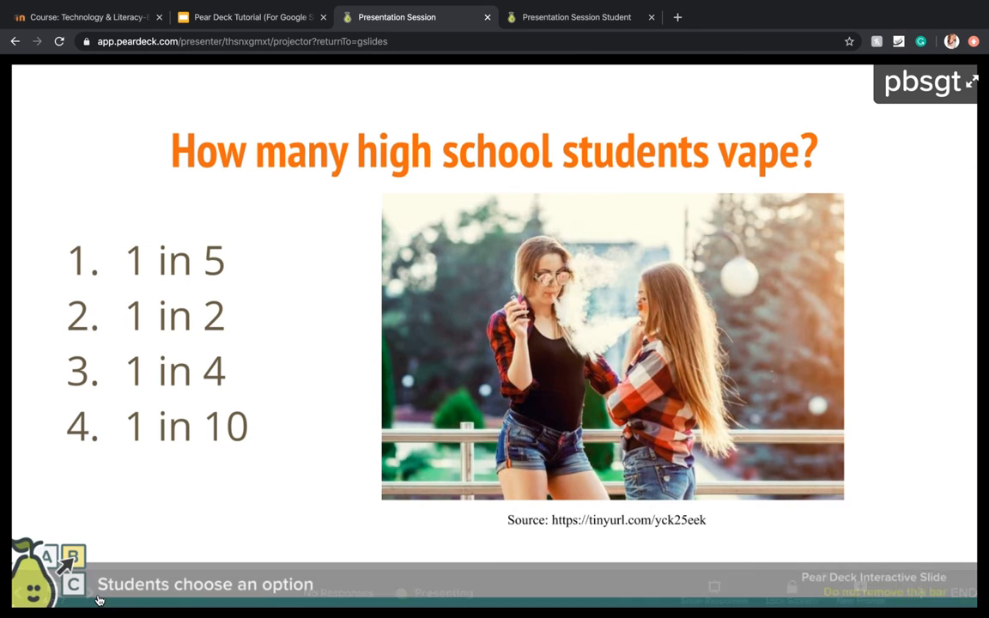
In the Google Slides deck, review the Pear Deck multiple choice options of slide 4 and leave them unedited
click(235, 20)
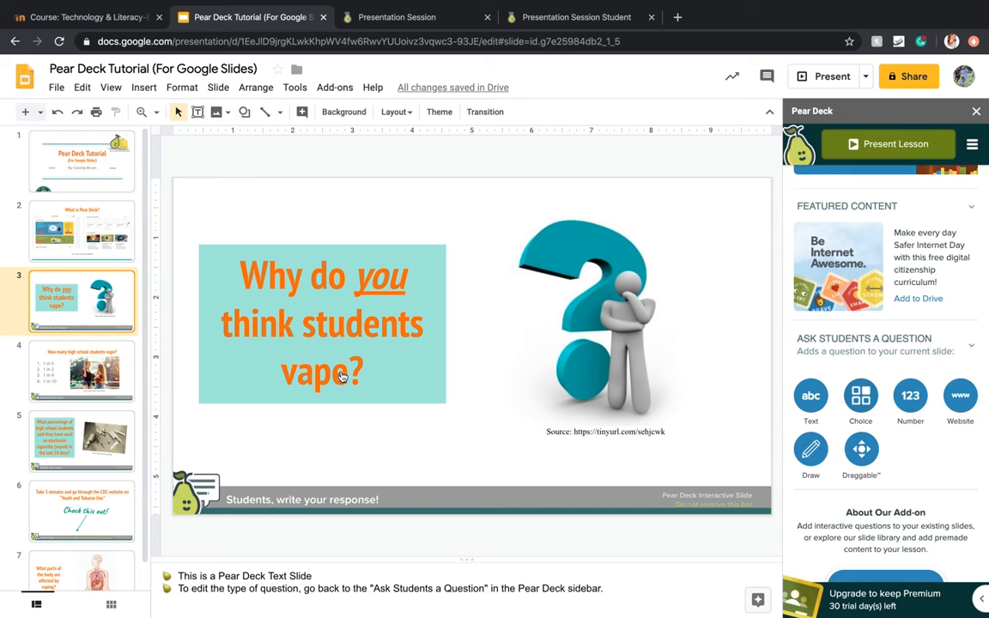
click(79, 374)
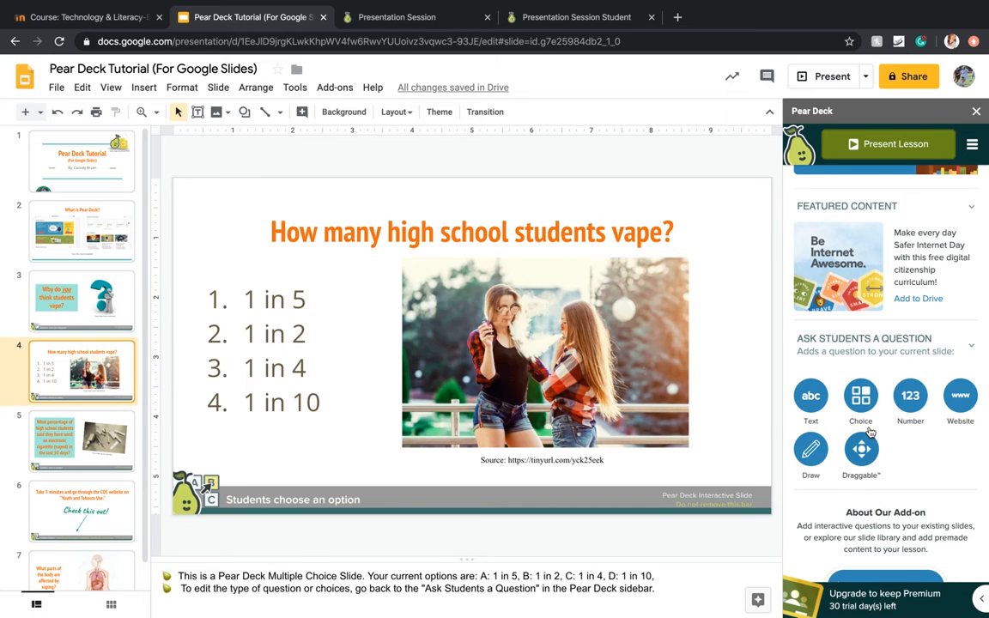
click(861, 397)
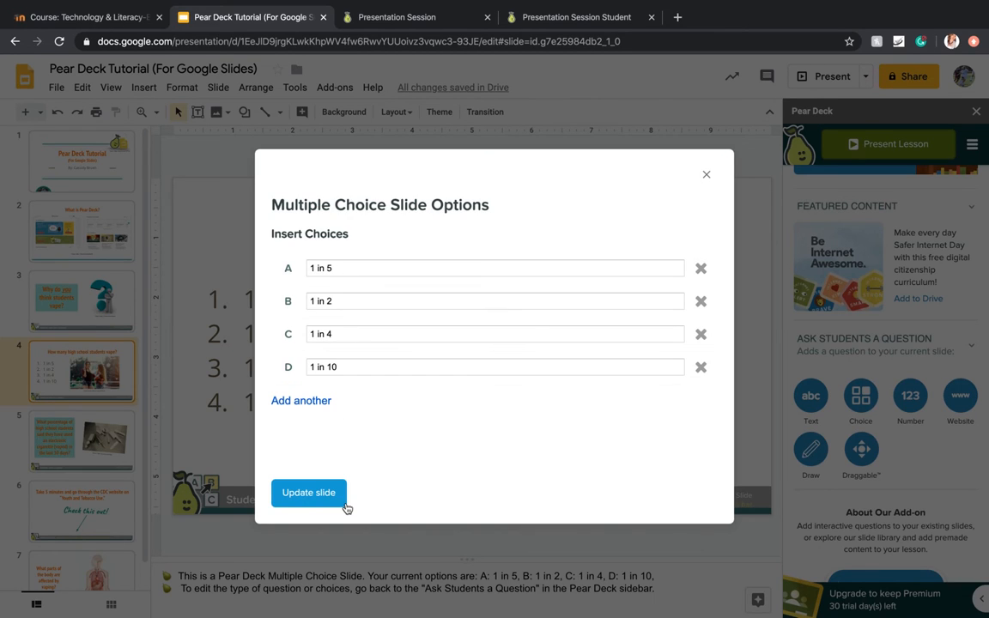
click(707, 175)
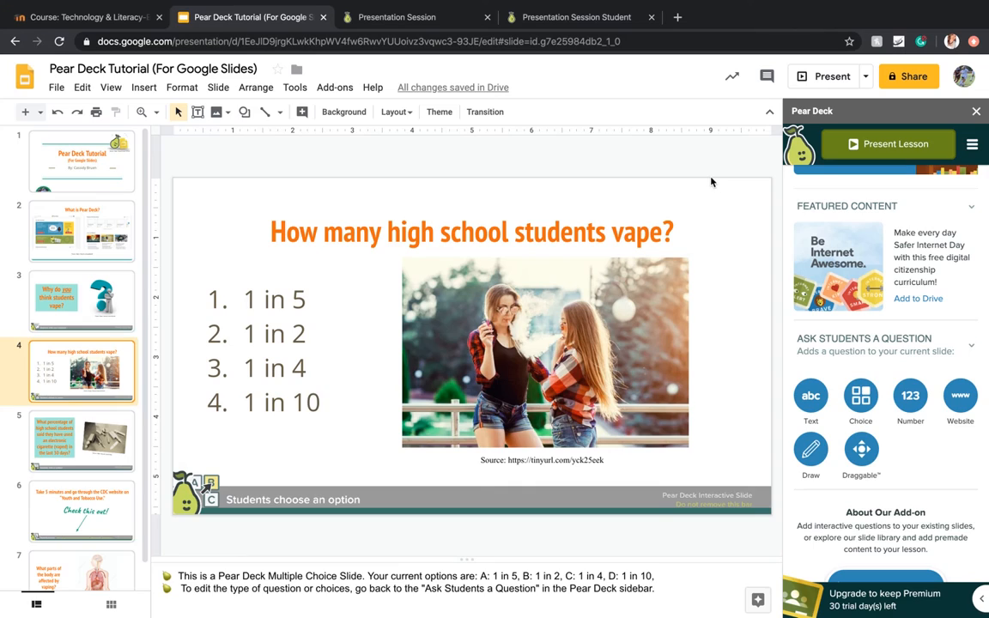
Answer the question "How many high school students vape?" with 1 in 4 in the student session
click(396, 22)
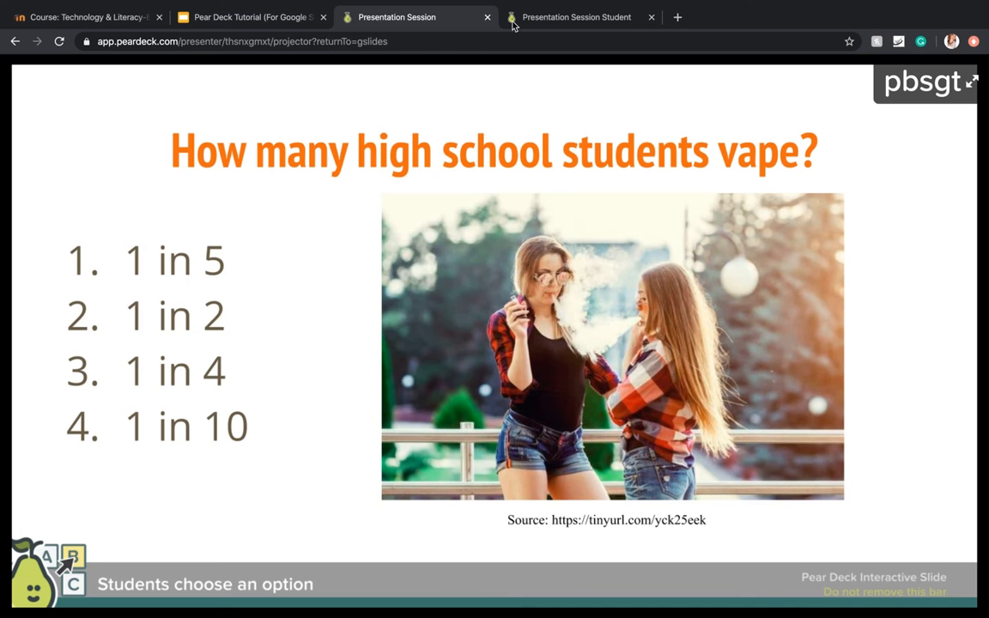
click(520, 24)
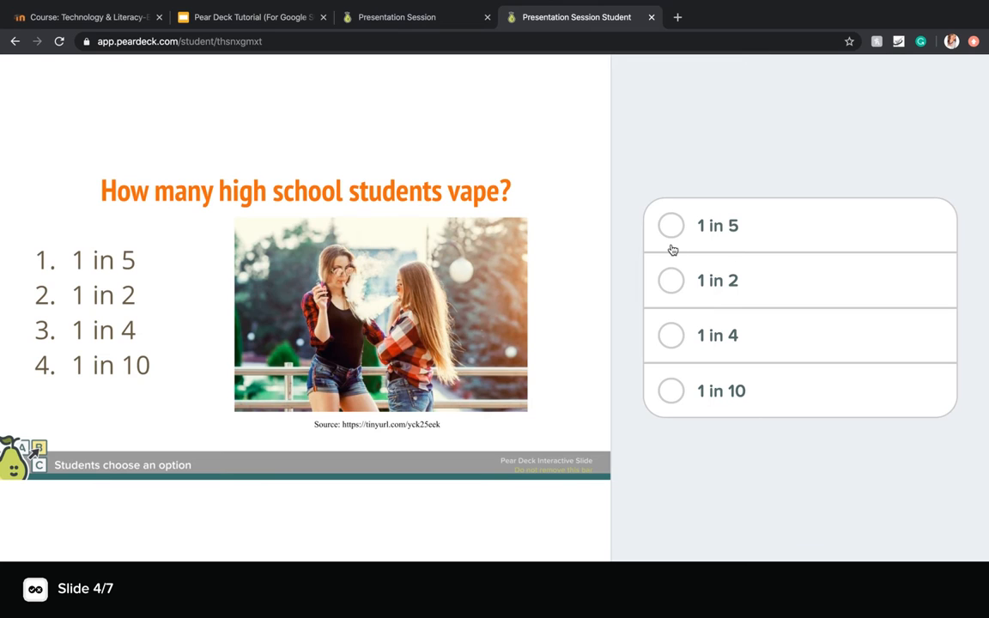
click(671, 335)
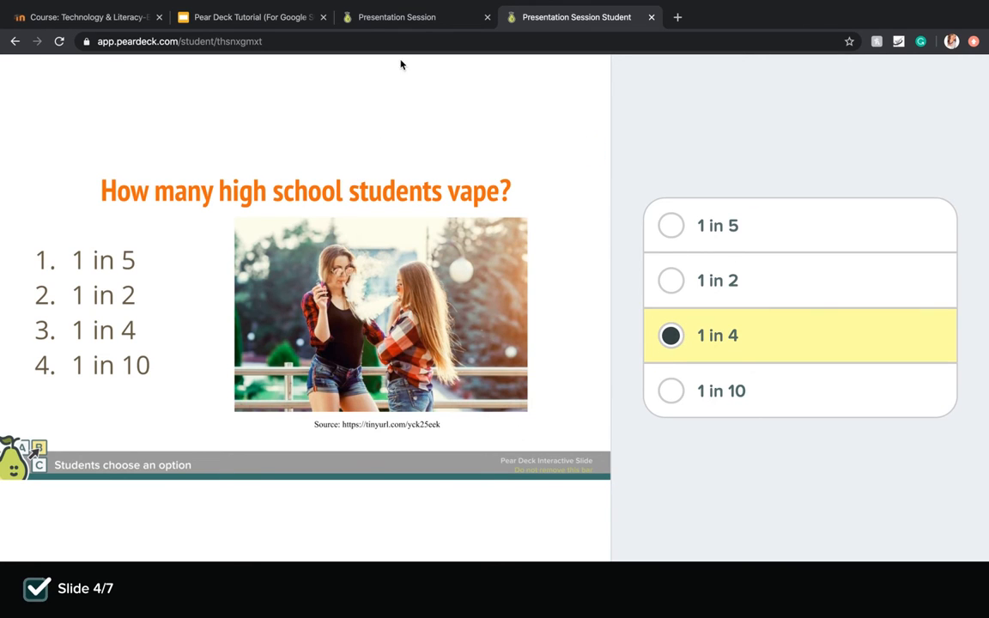
Show the multiple choice responses in the presenter session, then advance to slide 5
click(420, 26)
mouse_move(212, 316)
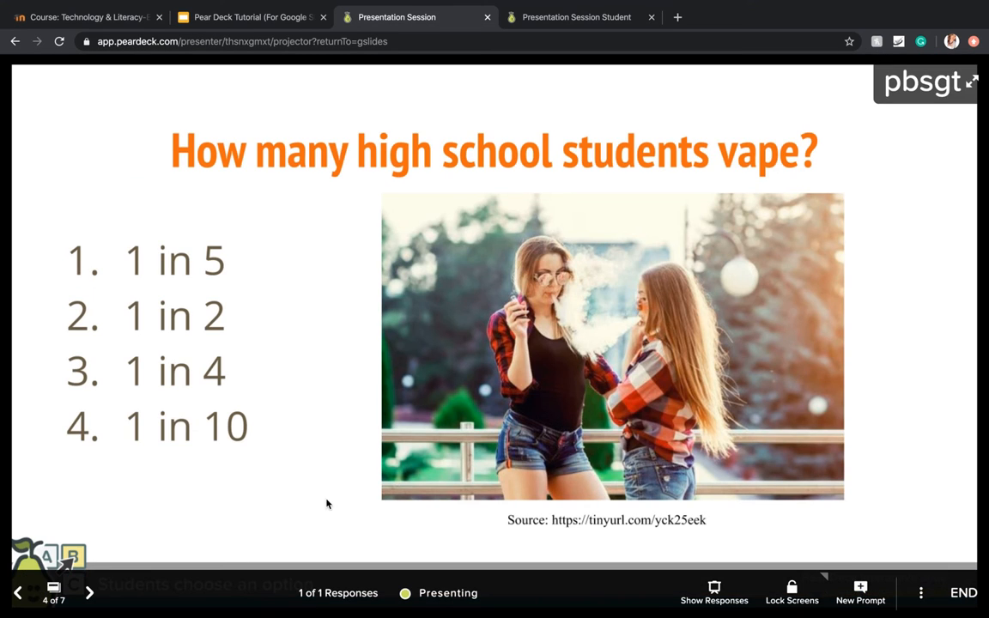
click(710, 599)
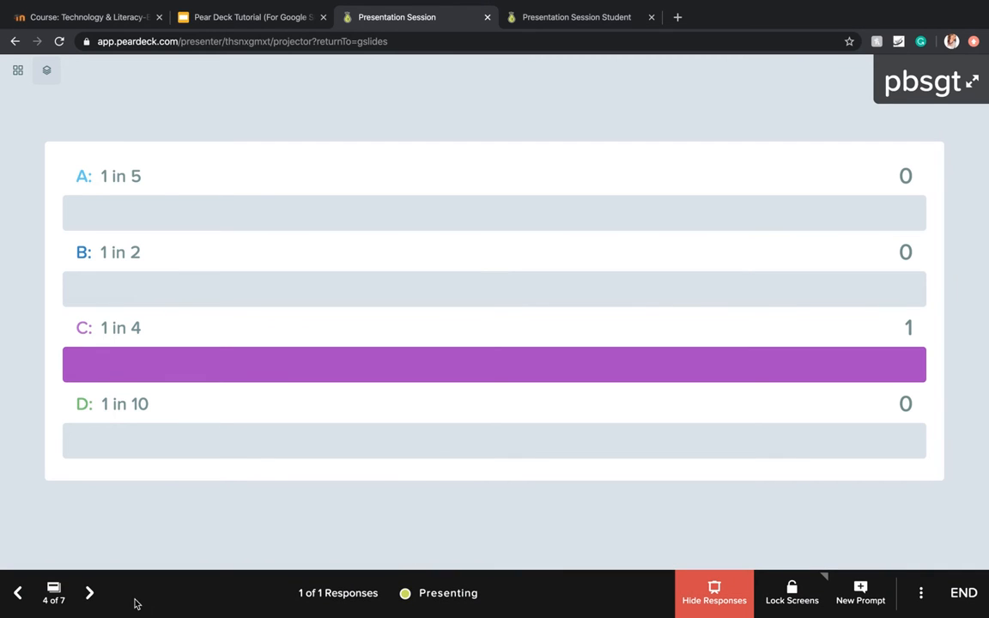
click(90, 595)
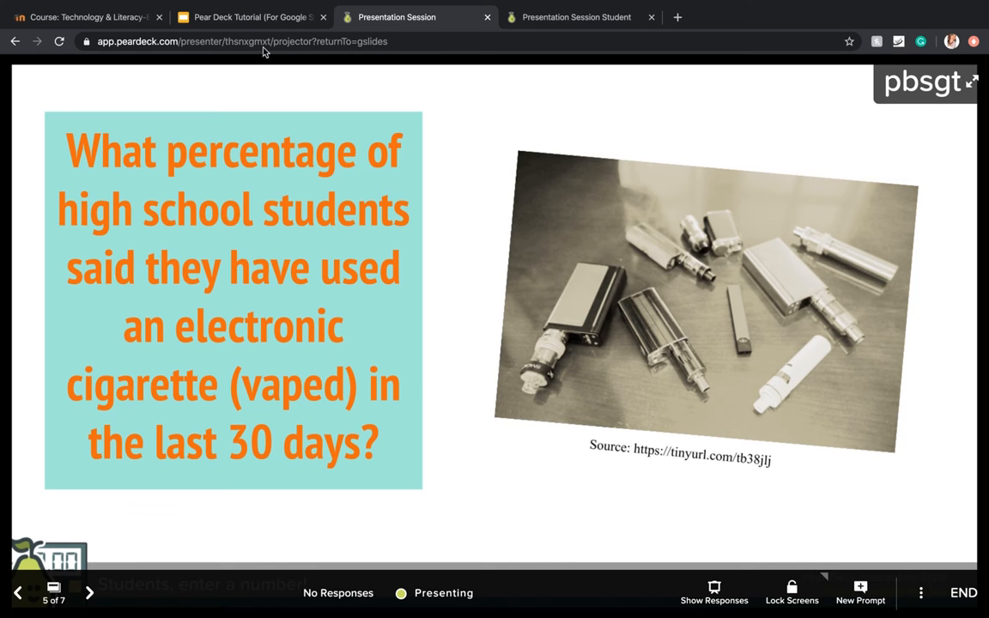
In the Google Slides deck, update slide 5 as a Pear Deck Number question
click(249, 18)
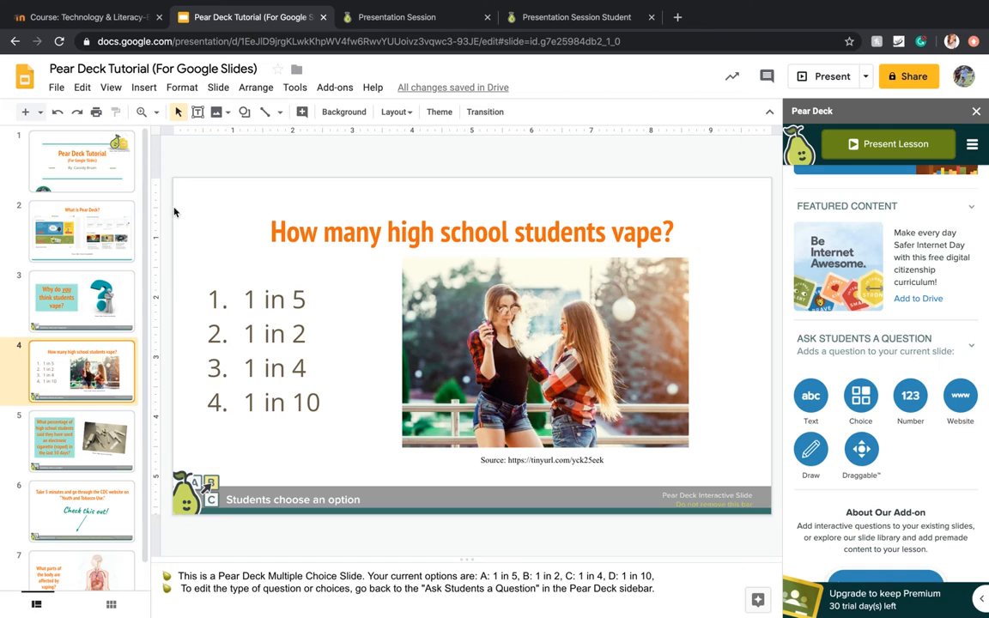
click(115, 425)
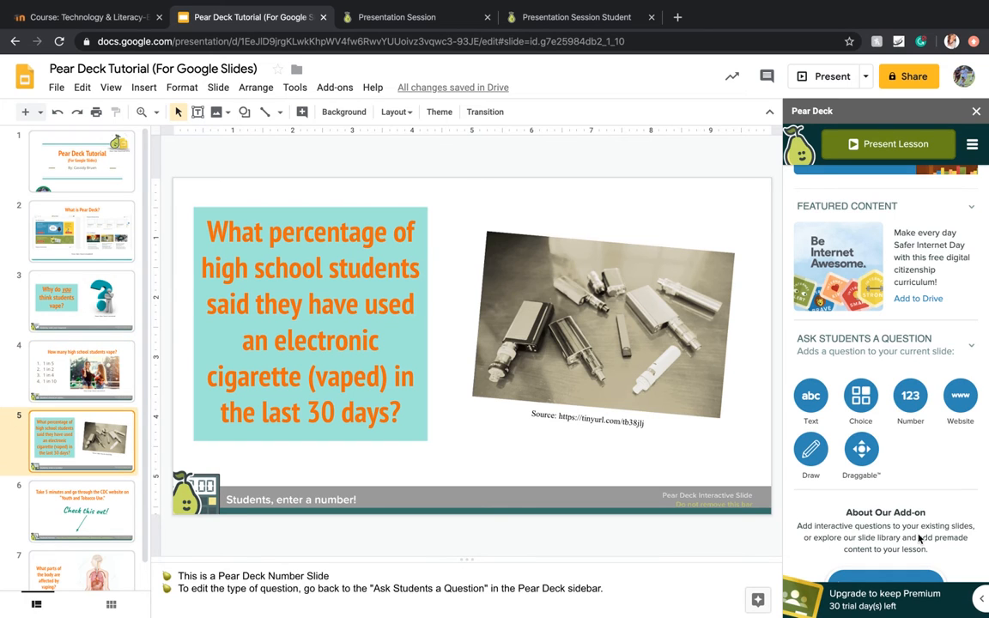
click(911, 400)
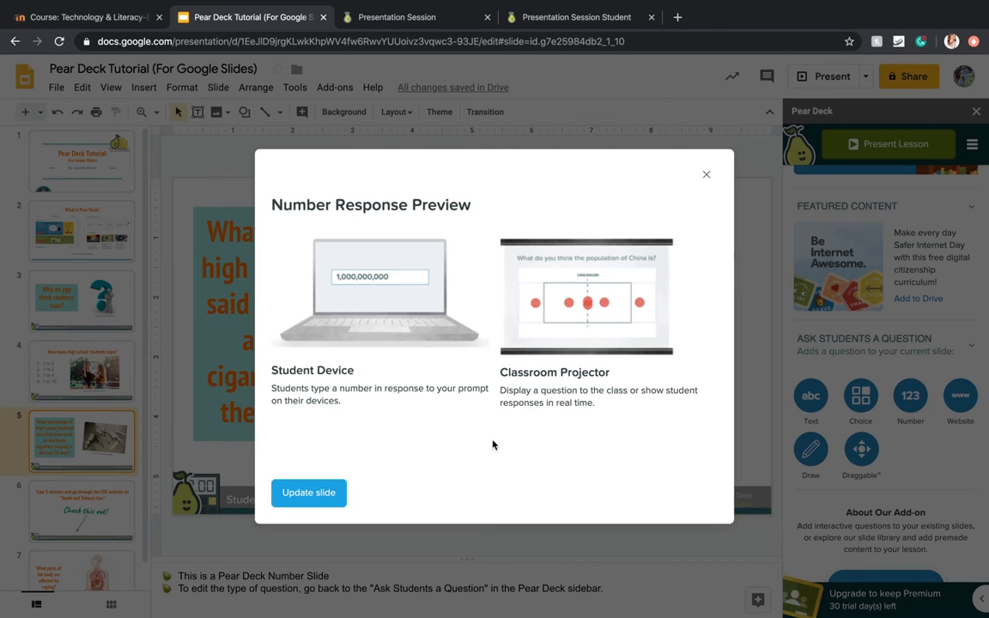
click(316, 499)
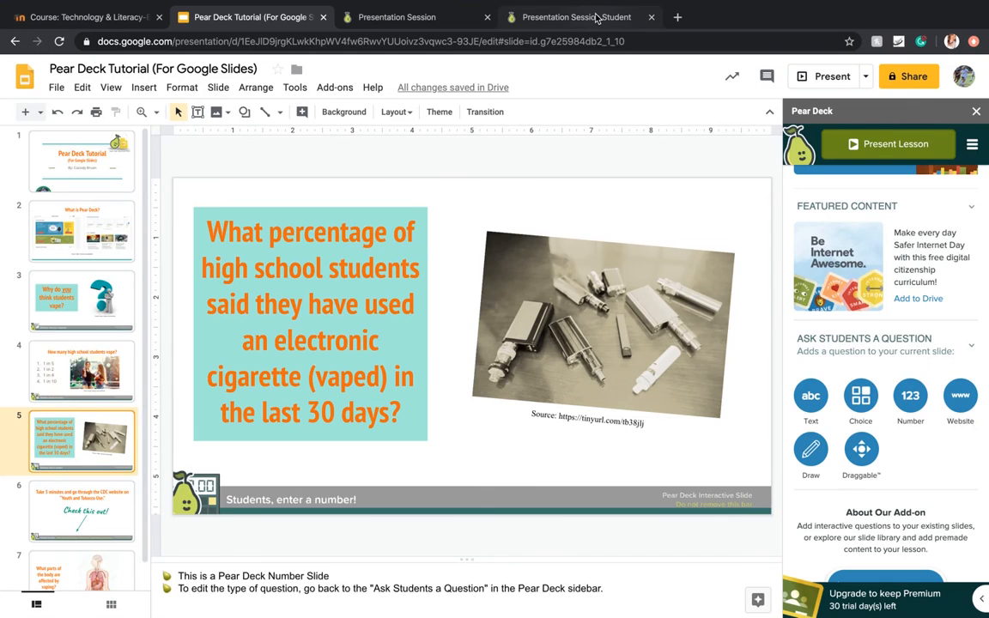
Submit 25.7 as the answer to the percentage question in the student session
click(595, 19)
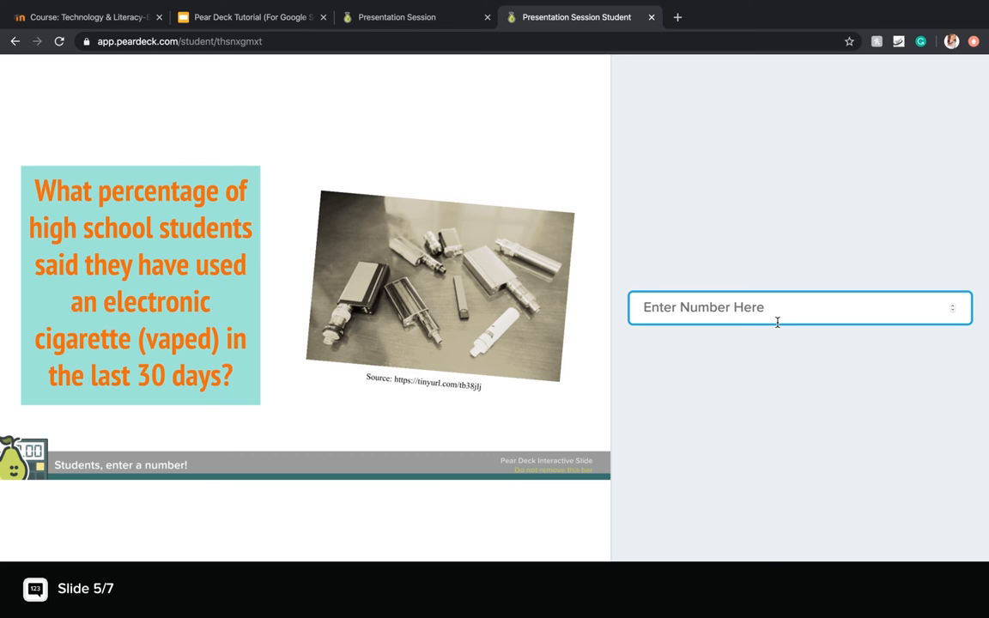
text(25)
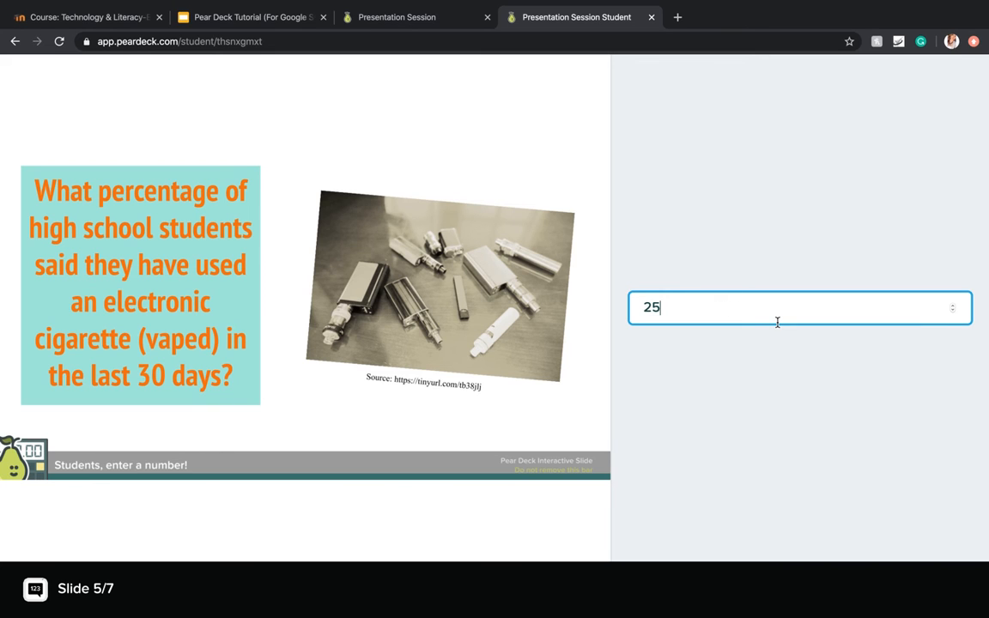
text(.7)
key(Return)
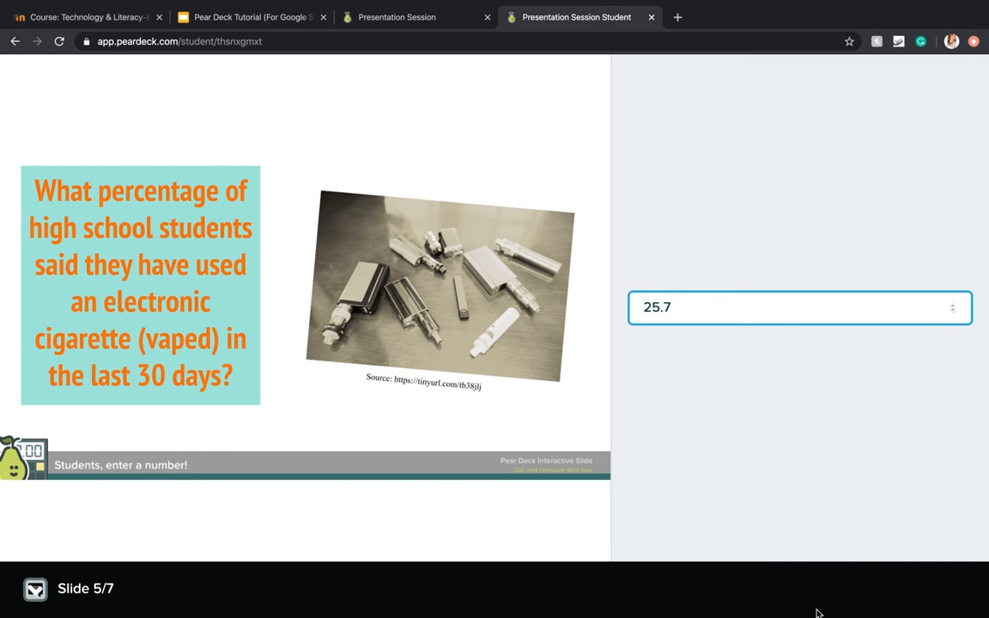
Show the number responses in the presenter session, then advance to slide 6
click(448, 27)
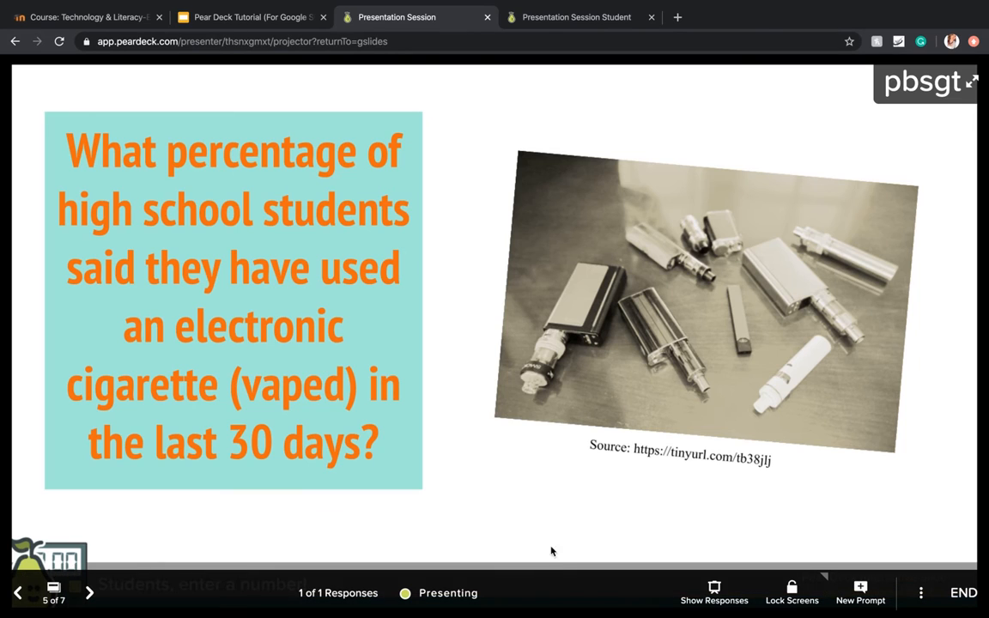
click(706, 601)
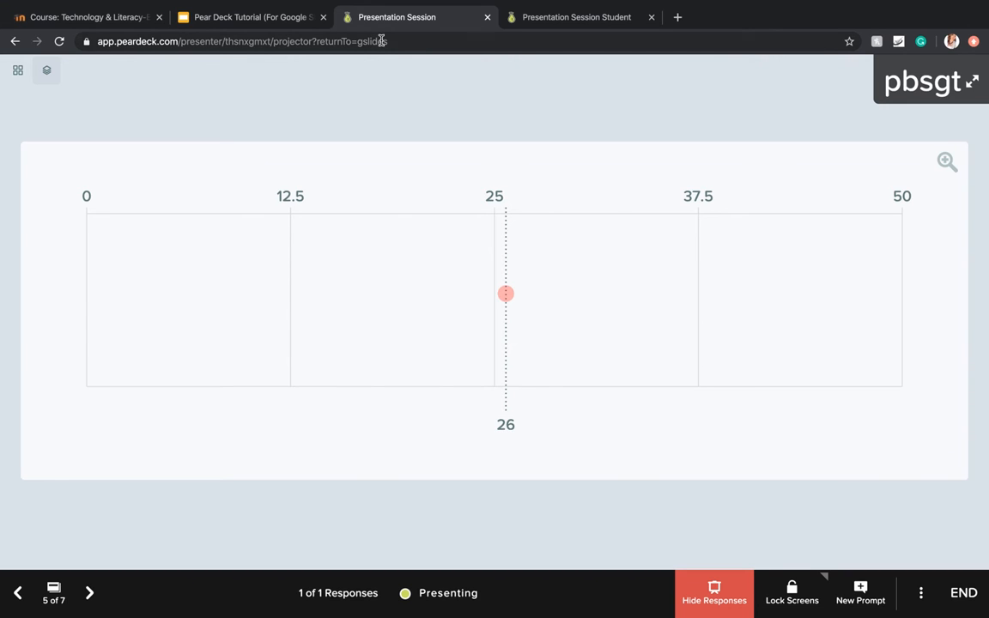
click(89, 593)
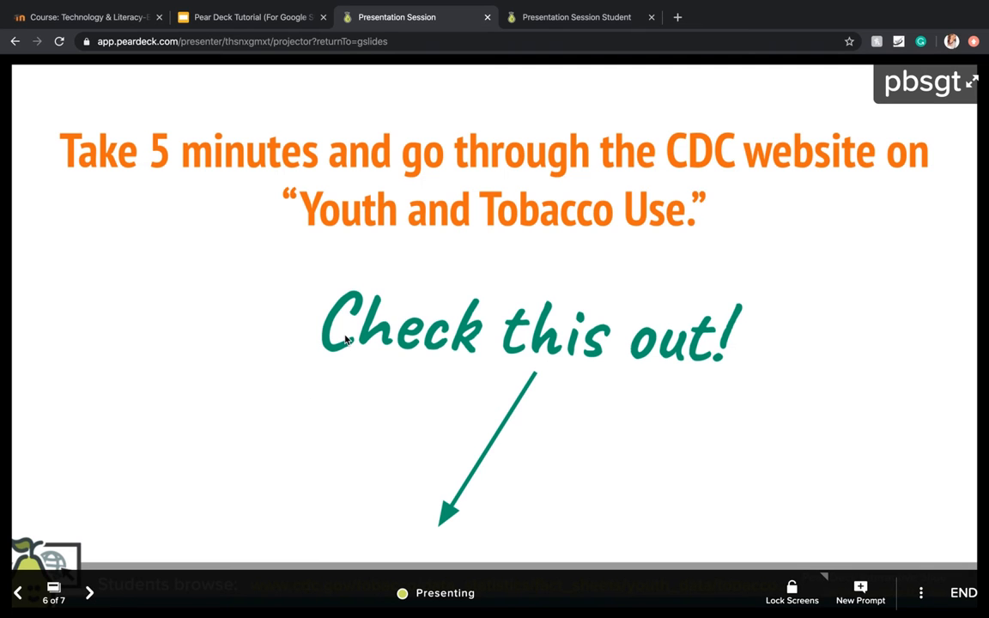
Examine the Pear Deck website address and page preview set for slide 6 in the Google Slides deck
click(234, 18)
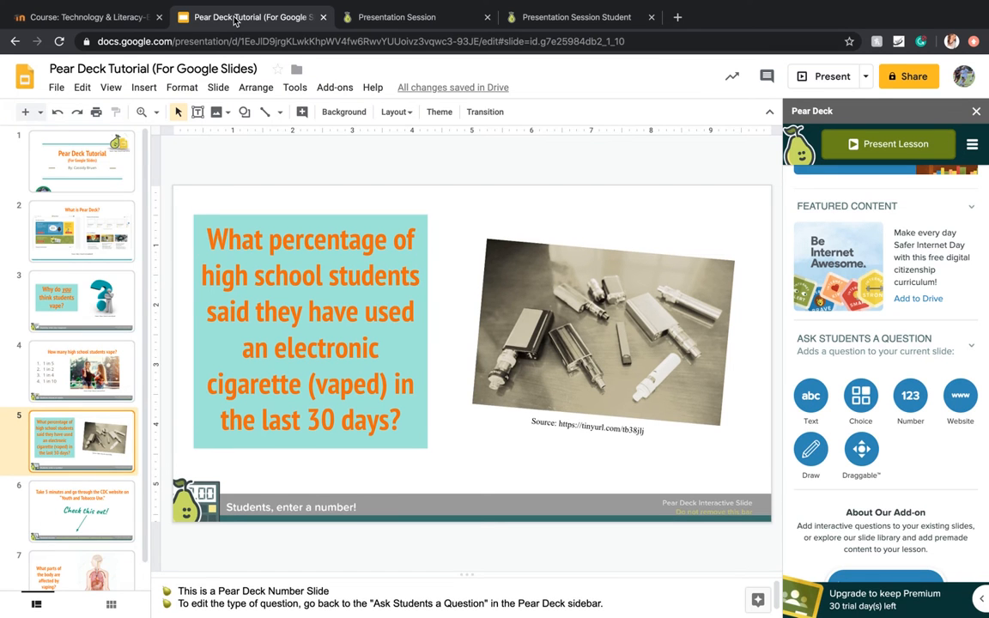
click(103, 494)
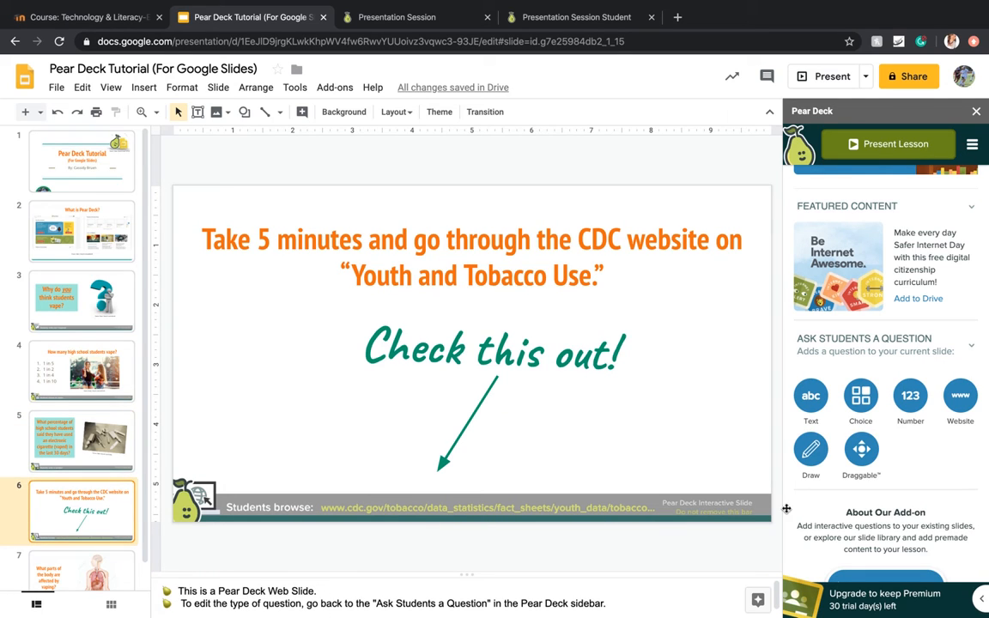
click(961, 399)
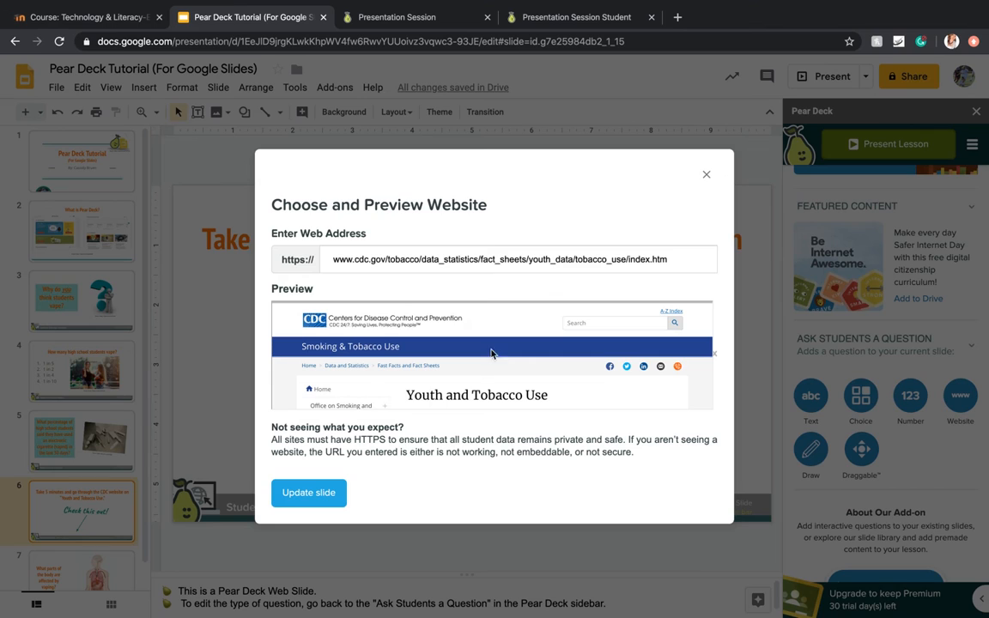
scroll(477, 375, down, 1)
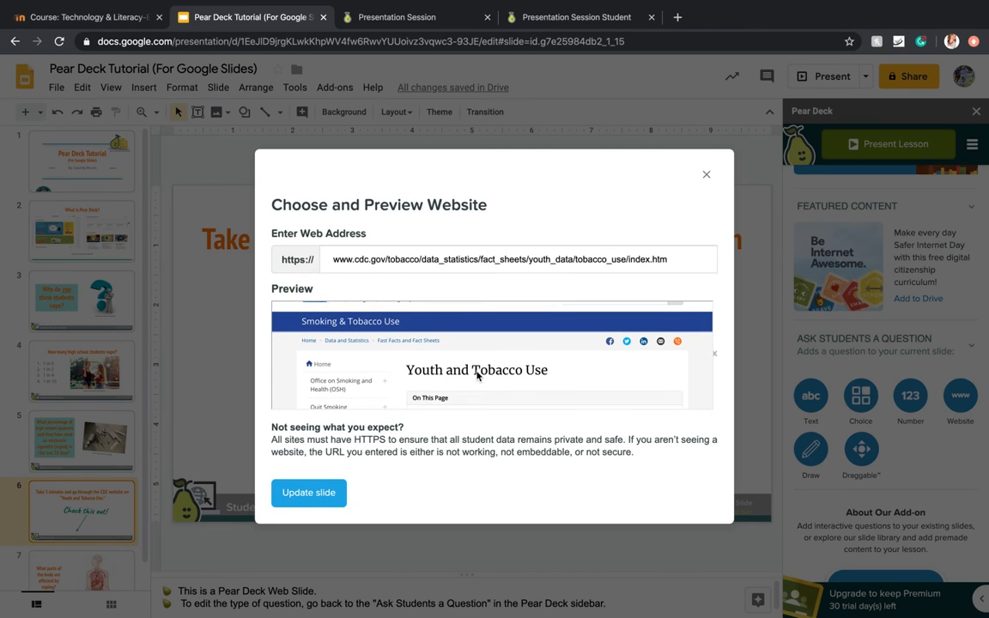
scroll(476, 375, down, 3)
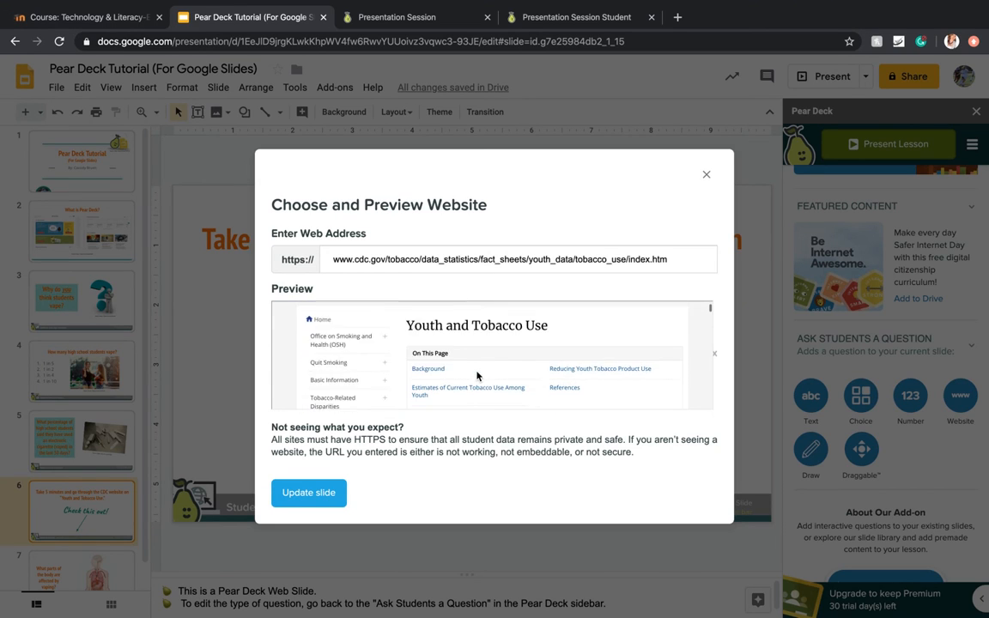
scroll(527, 318, up, 4)
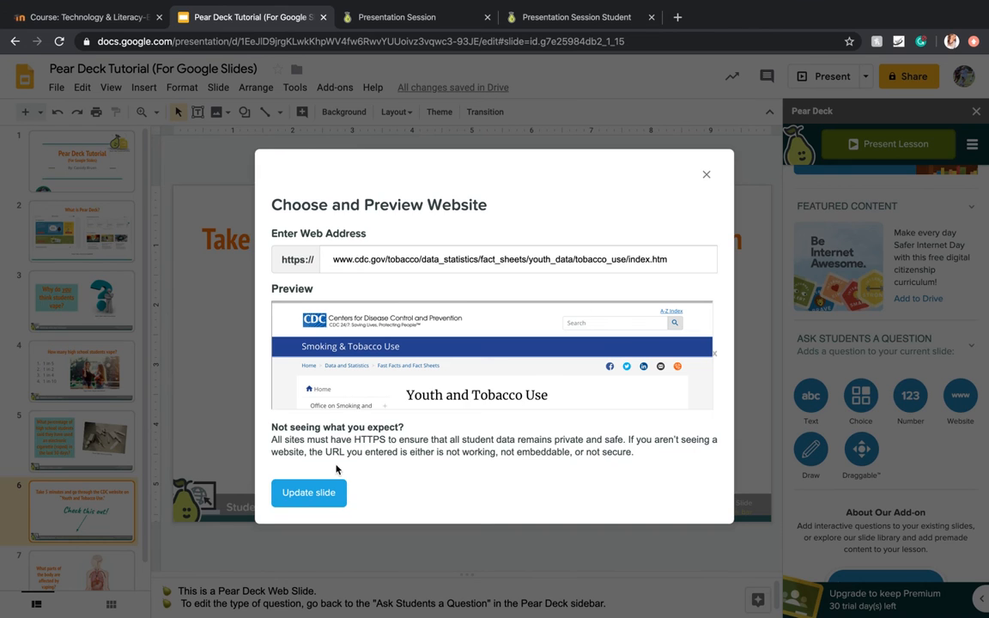
click(706, 176)
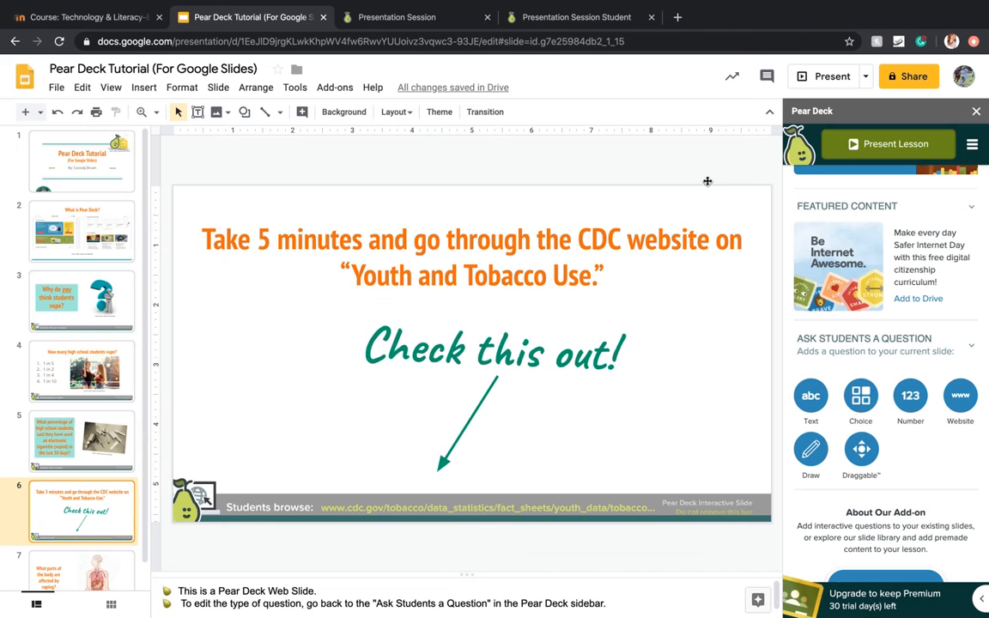
Look through the embedded CDC "Youth and Tobacco Use" page on slide 6 in the student session
click(413, 19)
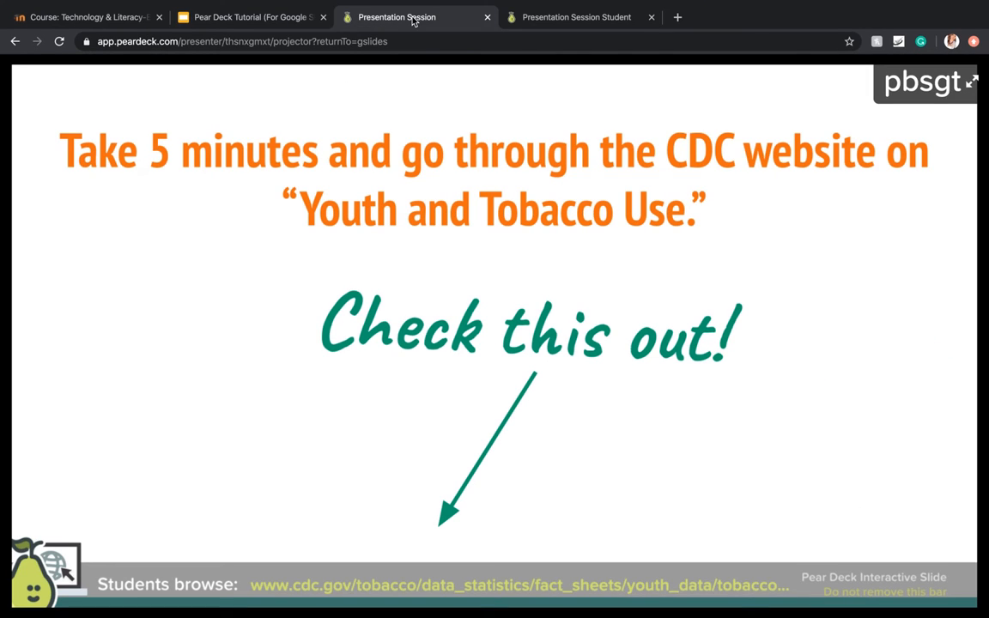
click(564, 17)
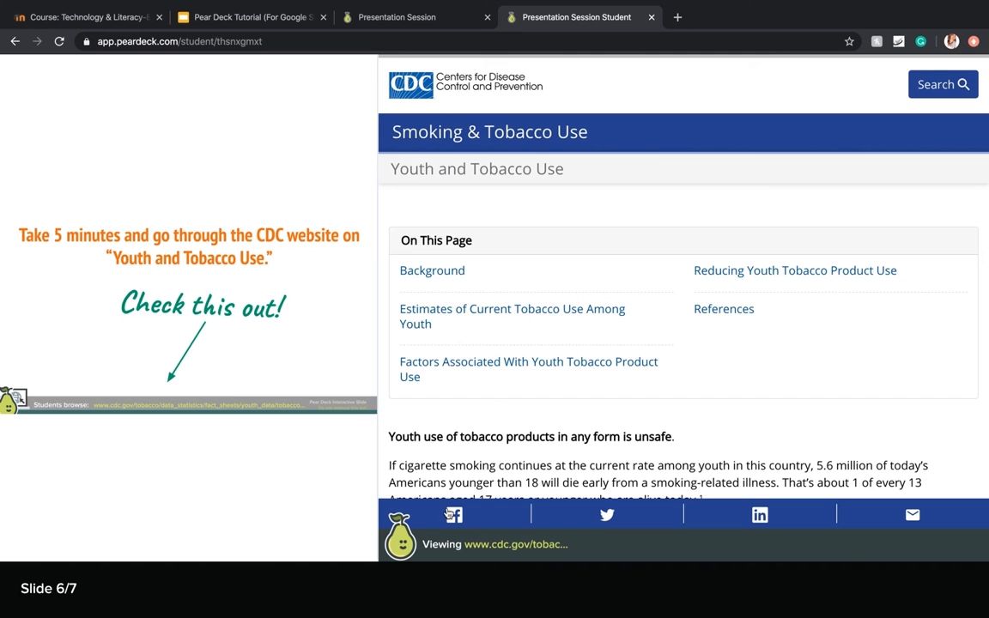
scroll(580, 425, down, 6)
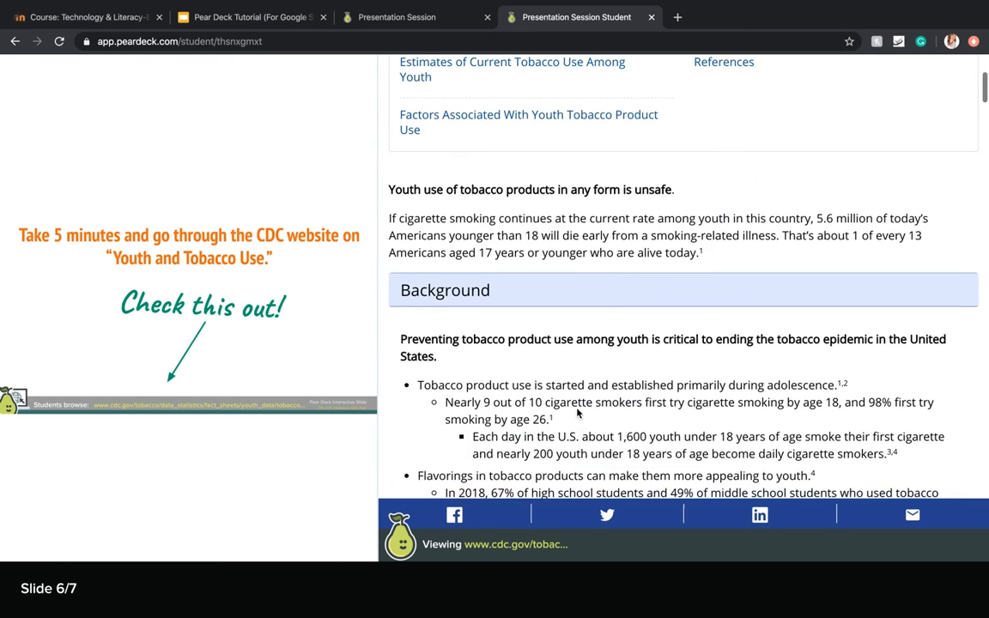
scroll(577, 414, down, 5)
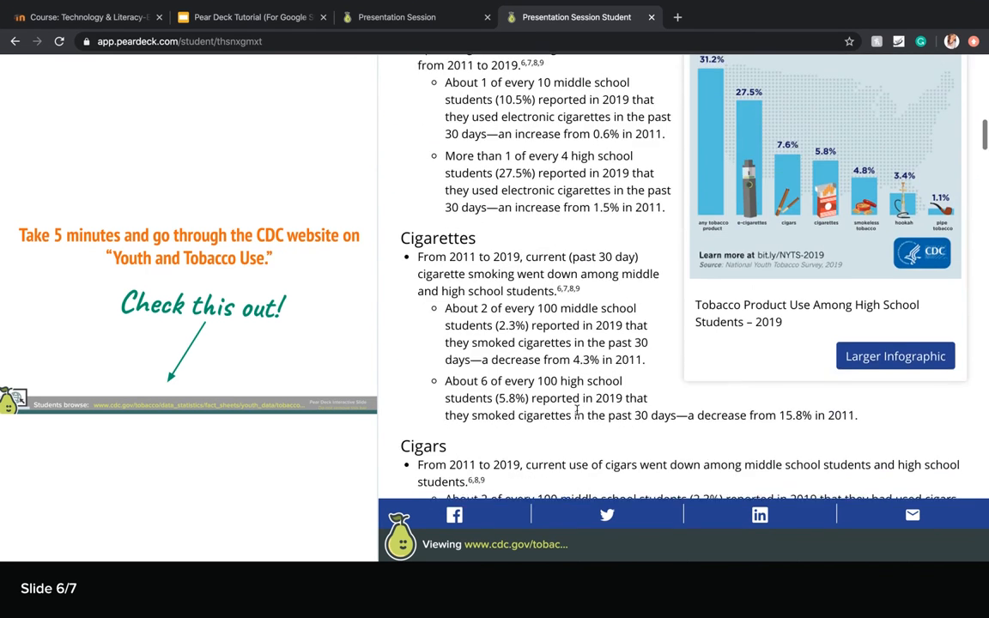
scroll(577, 410, up, 11)
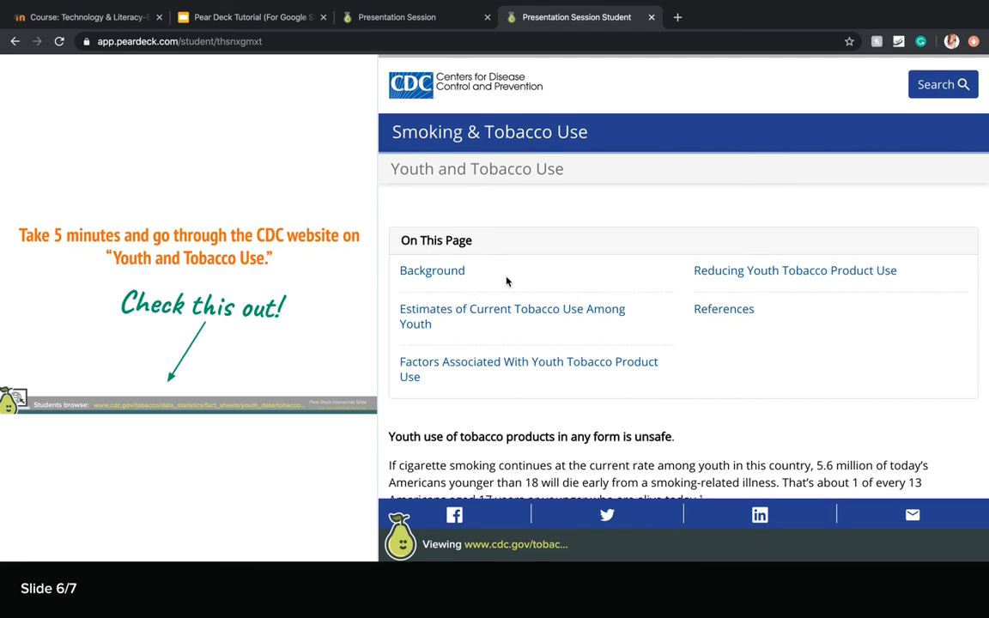
scroll(506, 280, down, 3)
scroll(506, 281, up, 3)
scroll(598, 271, down, 2)
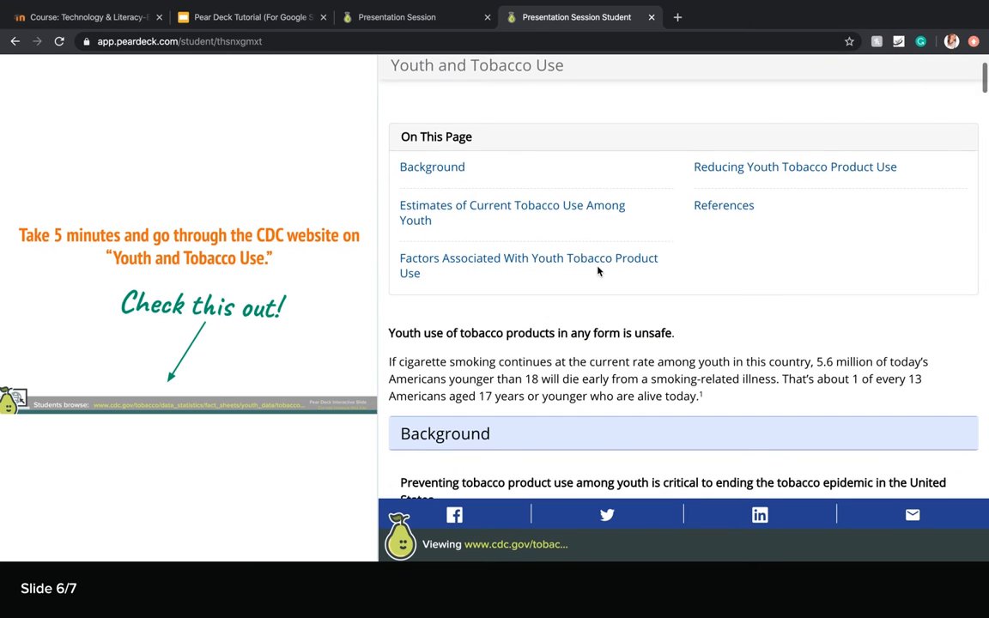
scroll(471, 213, up, 2)
scroll(471, 213, down, 2)
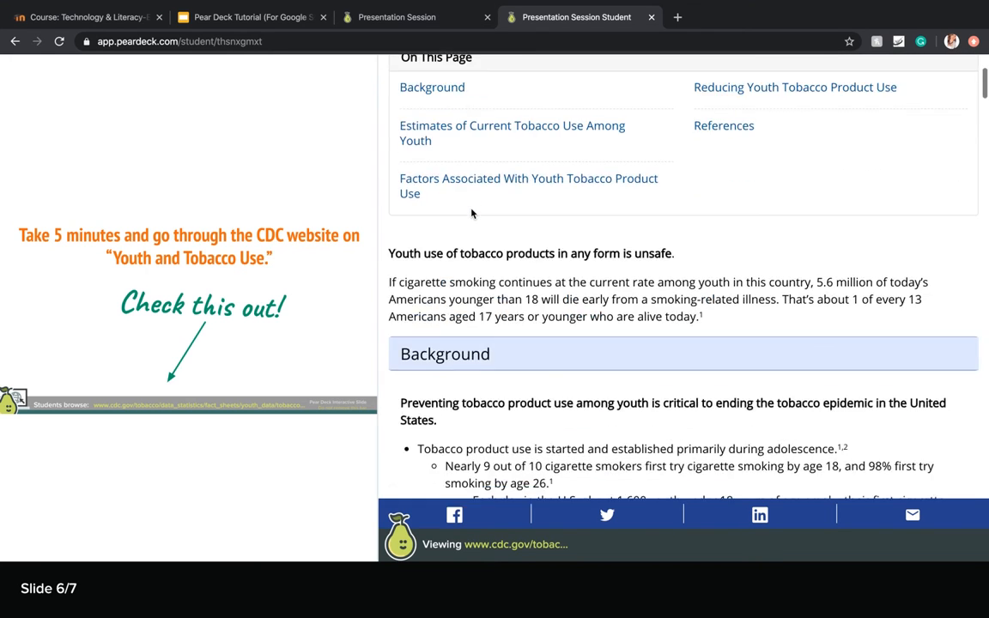
Skim the background and current tobacco use estimates on the embedded CDC page, then return to its beginning
scroll(471, 213, down, 3)
scroll(471, 212, down, 4)
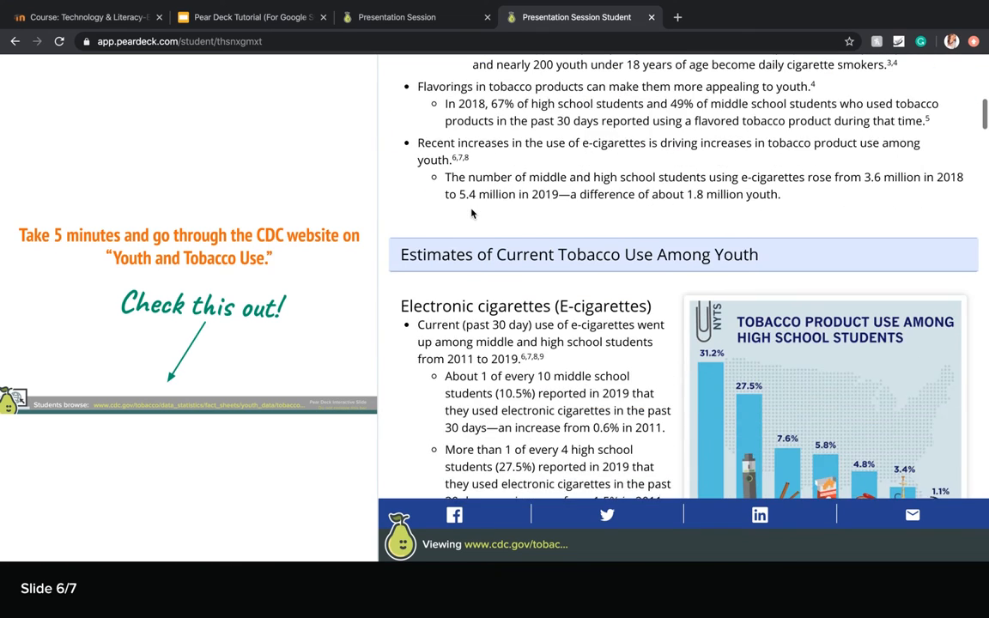
scroll(471, 213, down, 1)
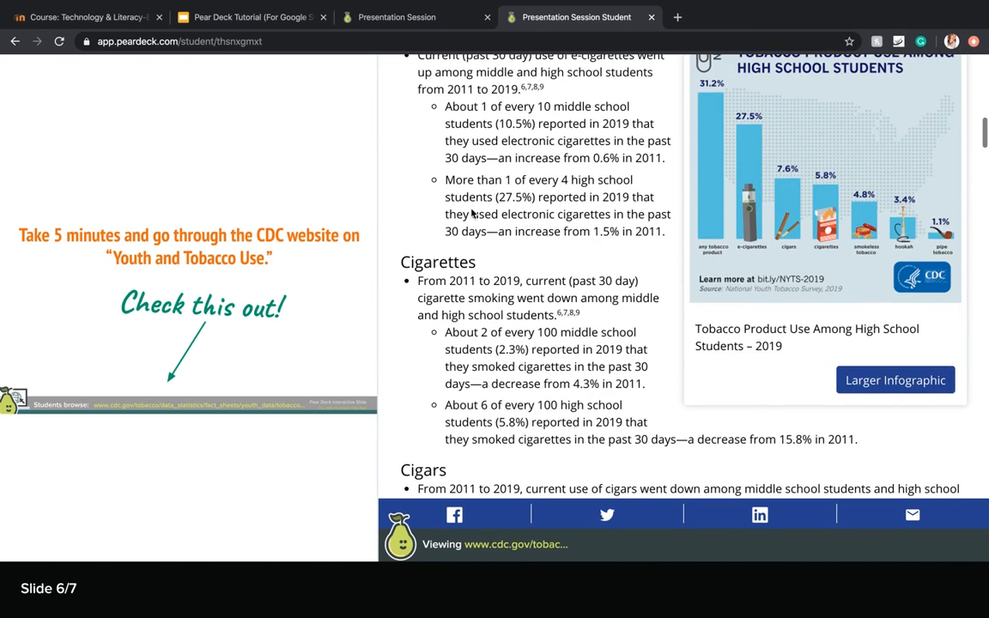
scroll(471, 213, down, 3)
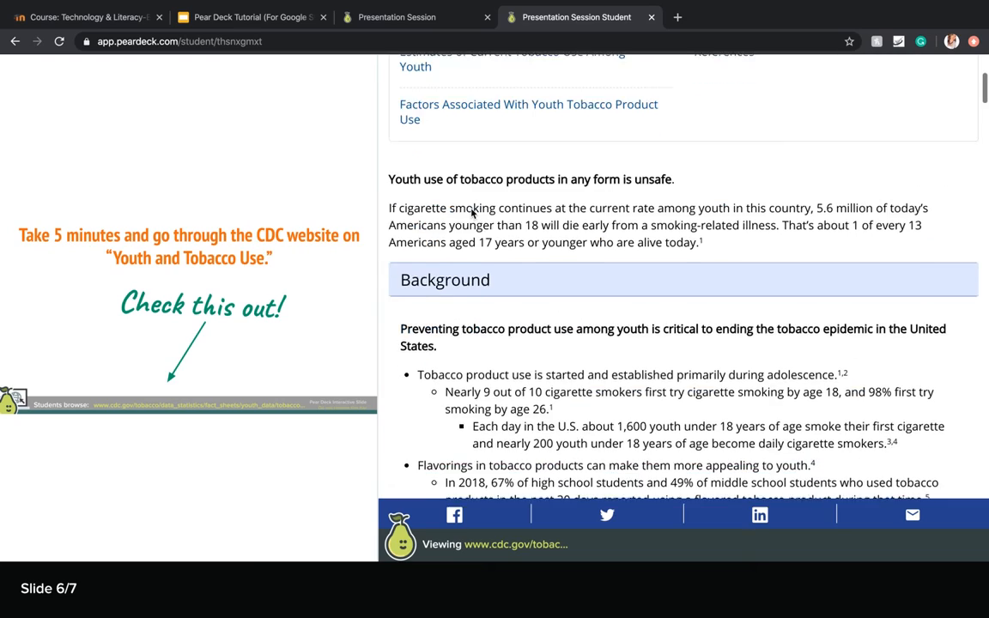
scroll(471, 212, down, 5)
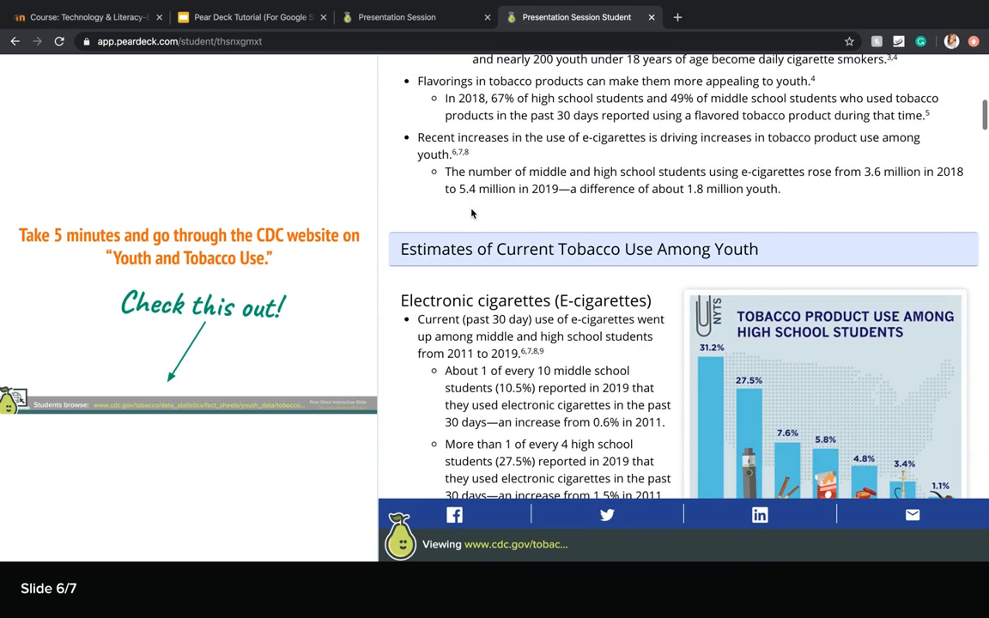
scroll(472, 213, down, 2)
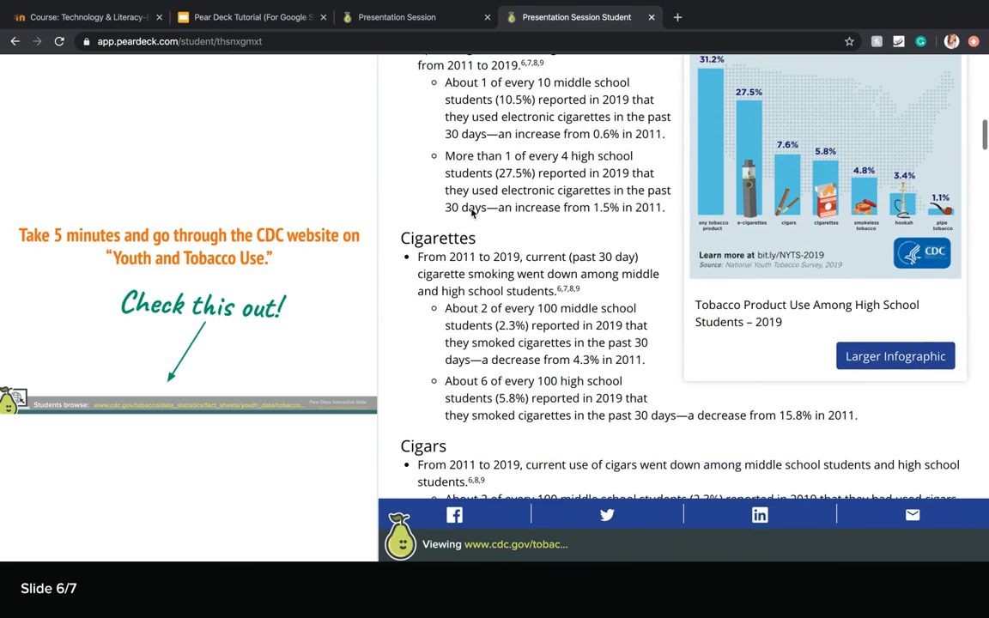
scroll(472, 213, up, 2)
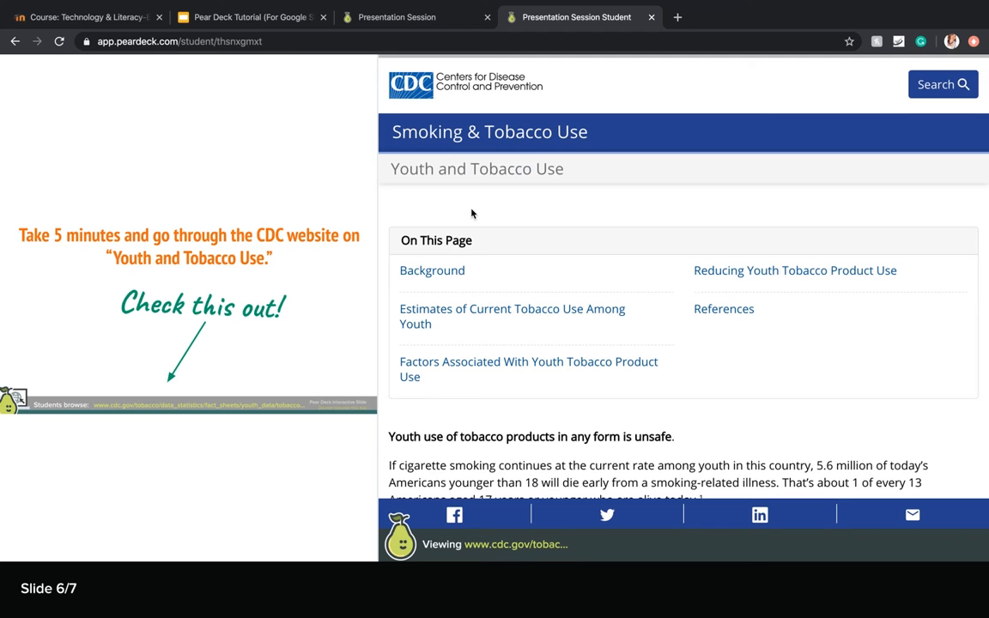
Switch to the presenter session and advance the presentation to slide 7 about body parts affected by vaping
click(400, 21)
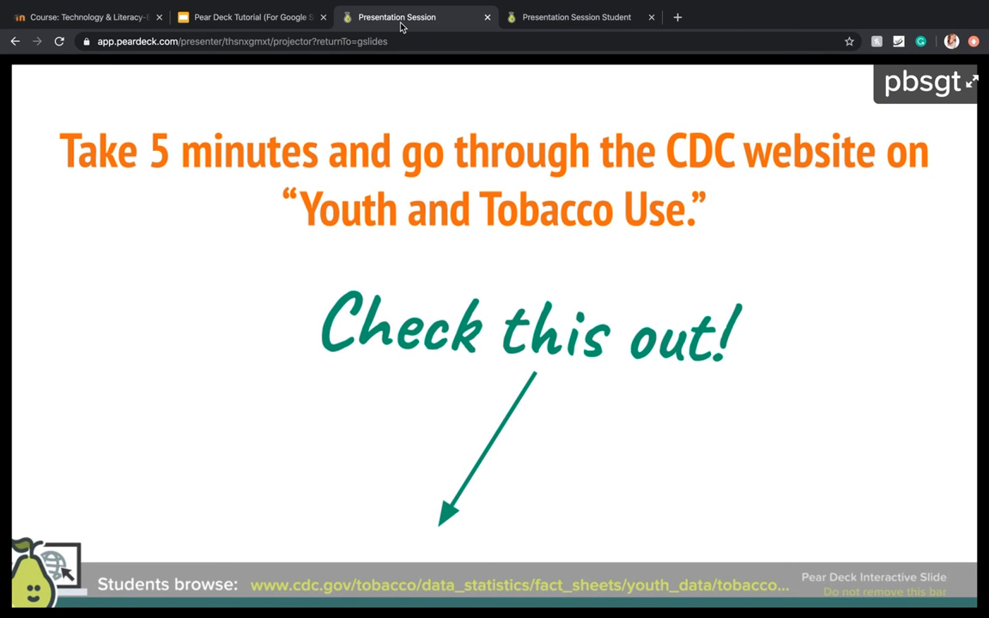
mouse_move(344, 494)
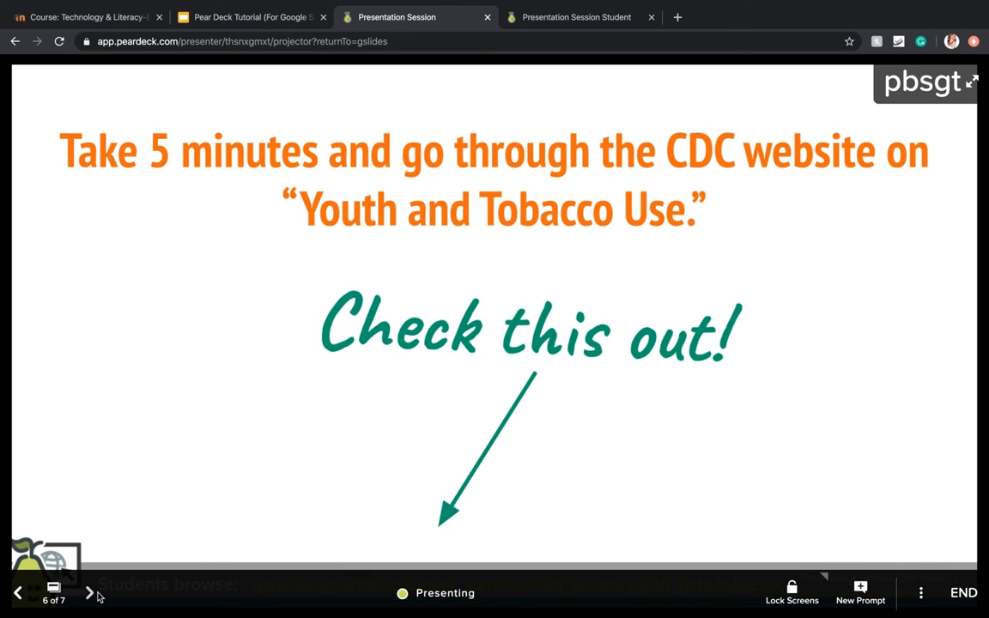
click(90, 593)
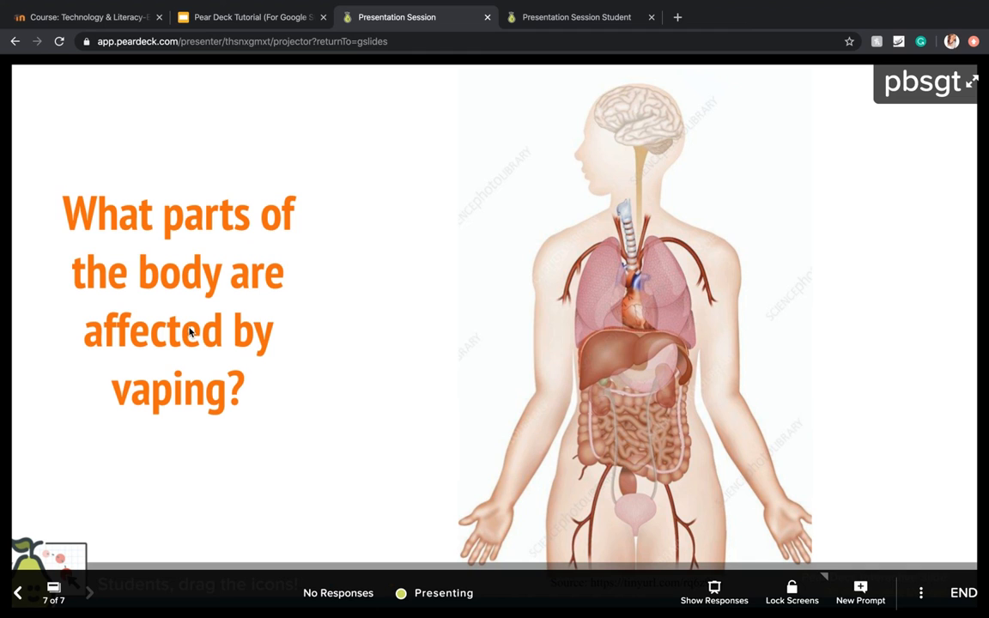
Select slide 7 in the Google Slides deck and preview the Draw question type without applying it
click(260, 25)
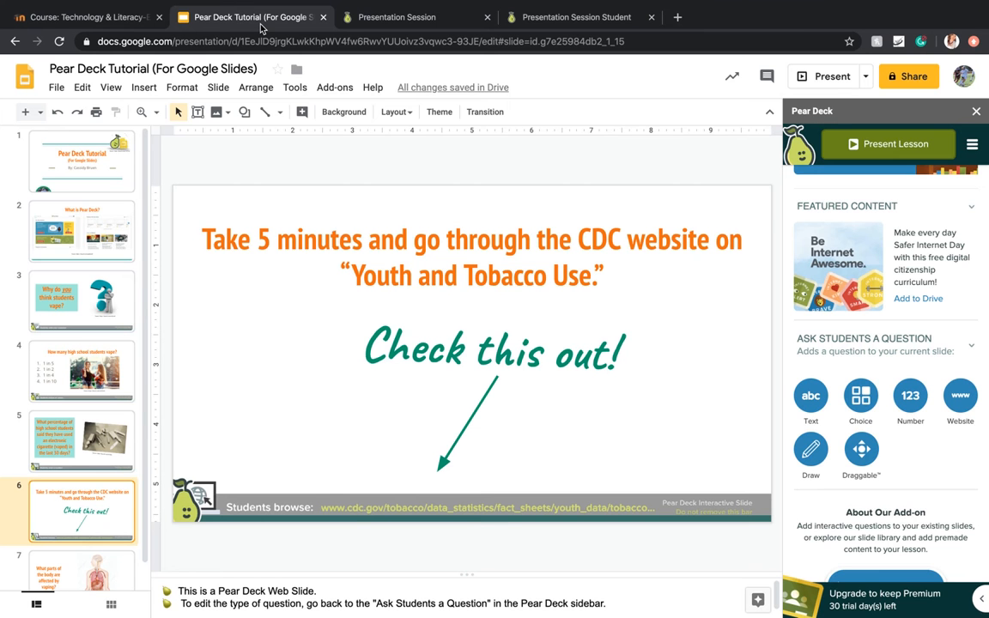
click(74, 569)
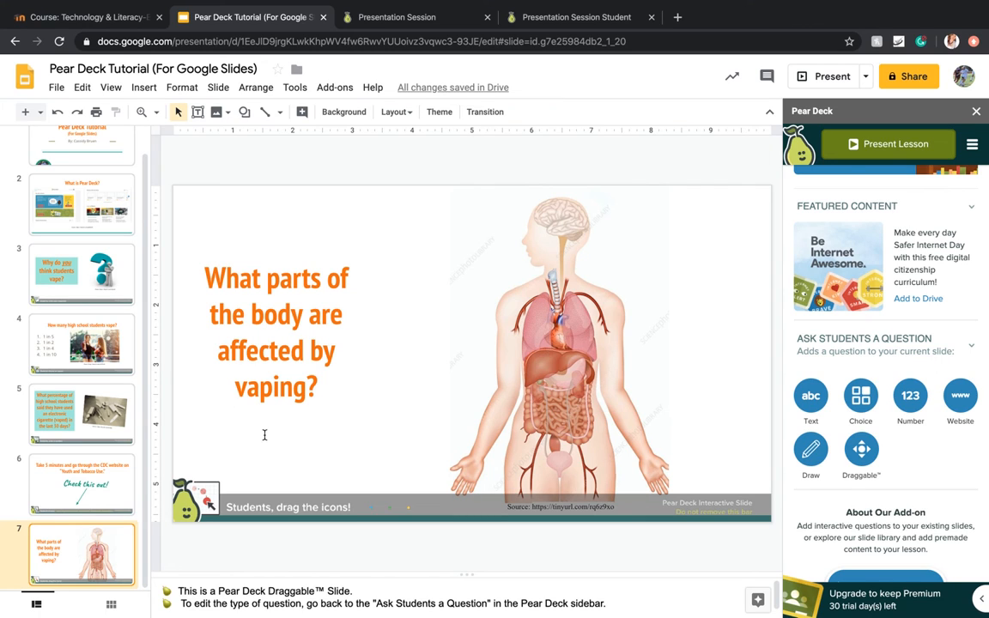
click(807, 457)
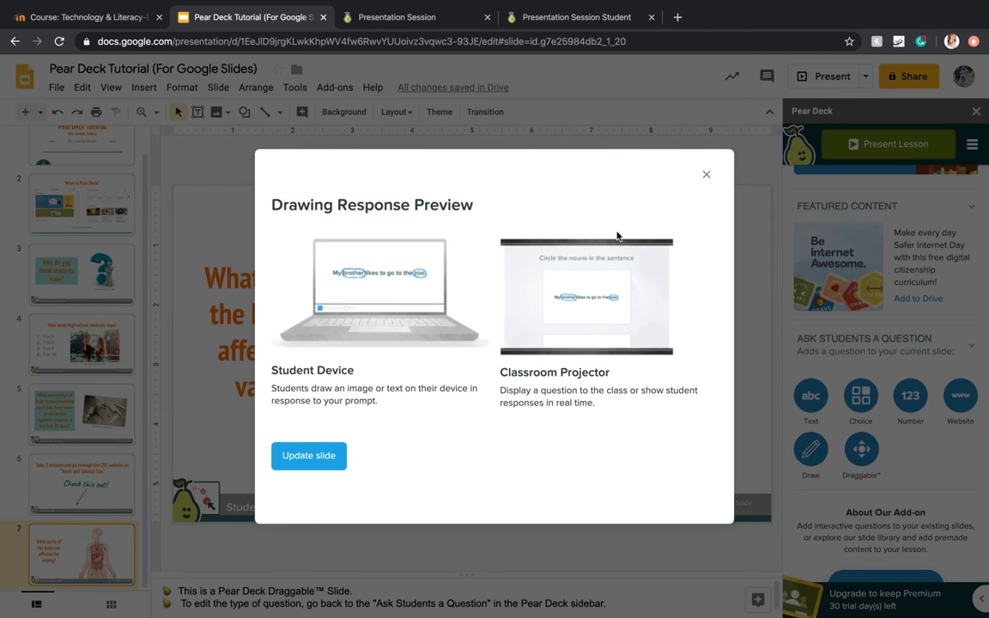
click(706, 175)
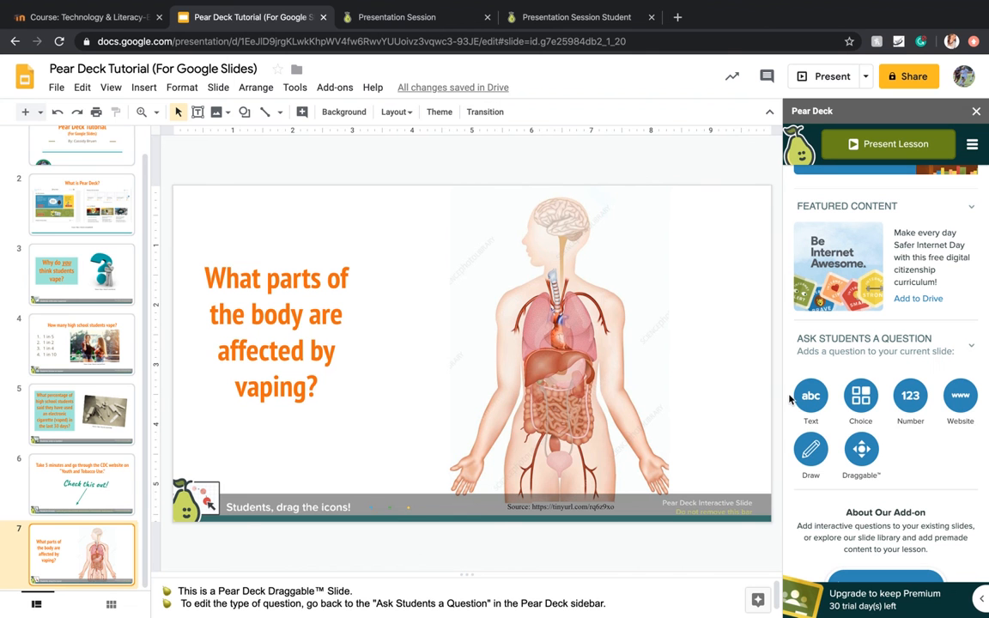
Review the icon choices in slide 7's Draggable options and update the slide with blue, green and yellow Period items
click(864, 466)
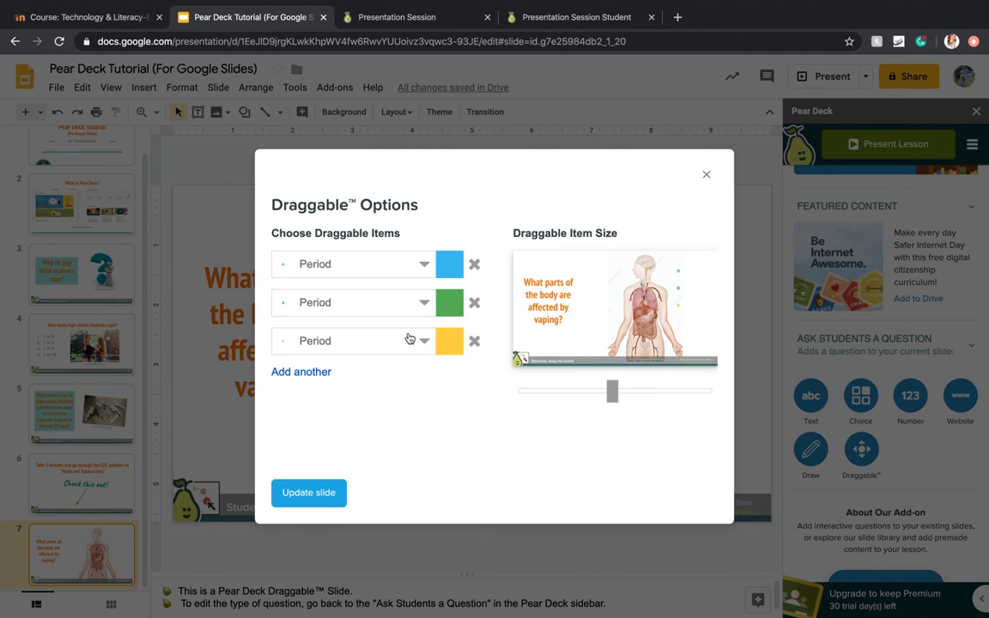
click(427, 275)
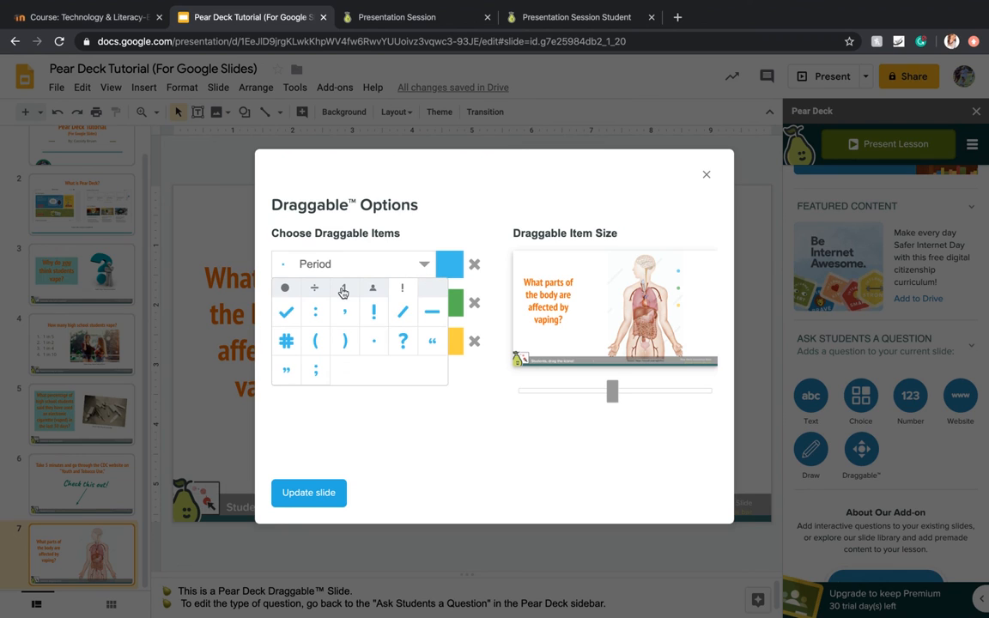
click(287, 292)
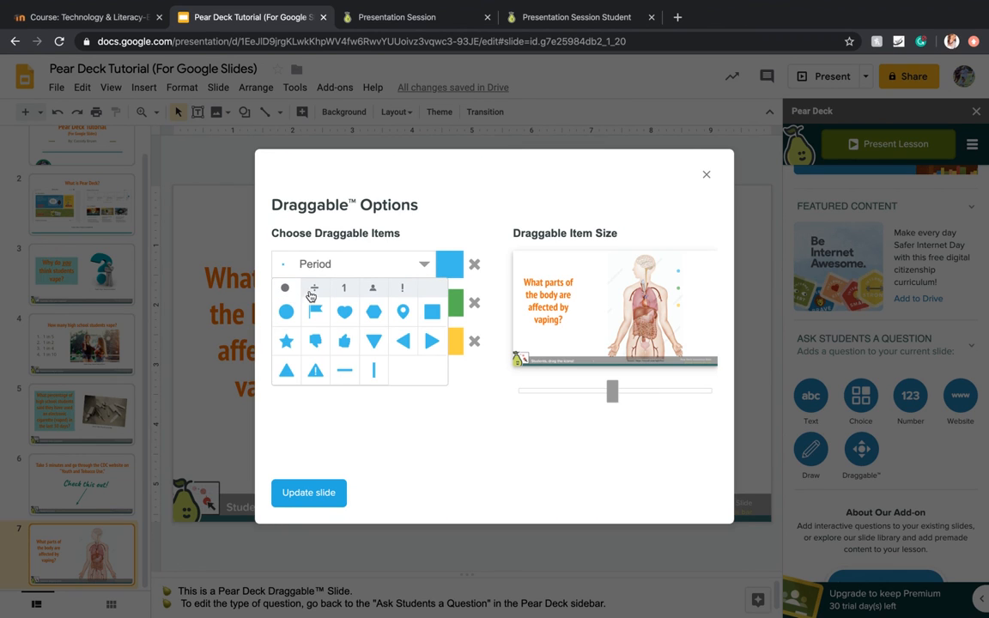
click(422, 269)
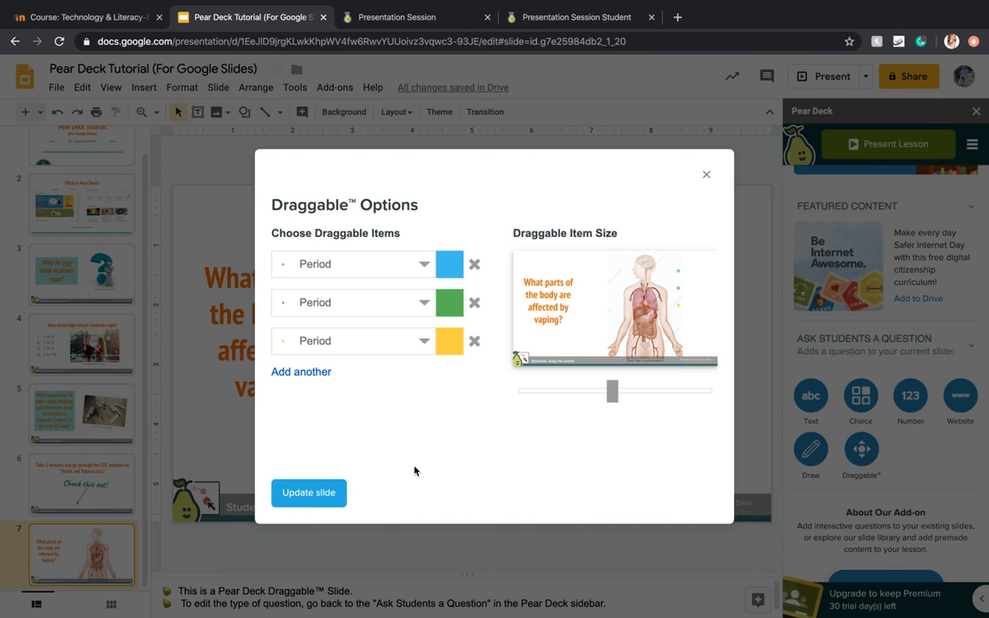
click(314, 492)
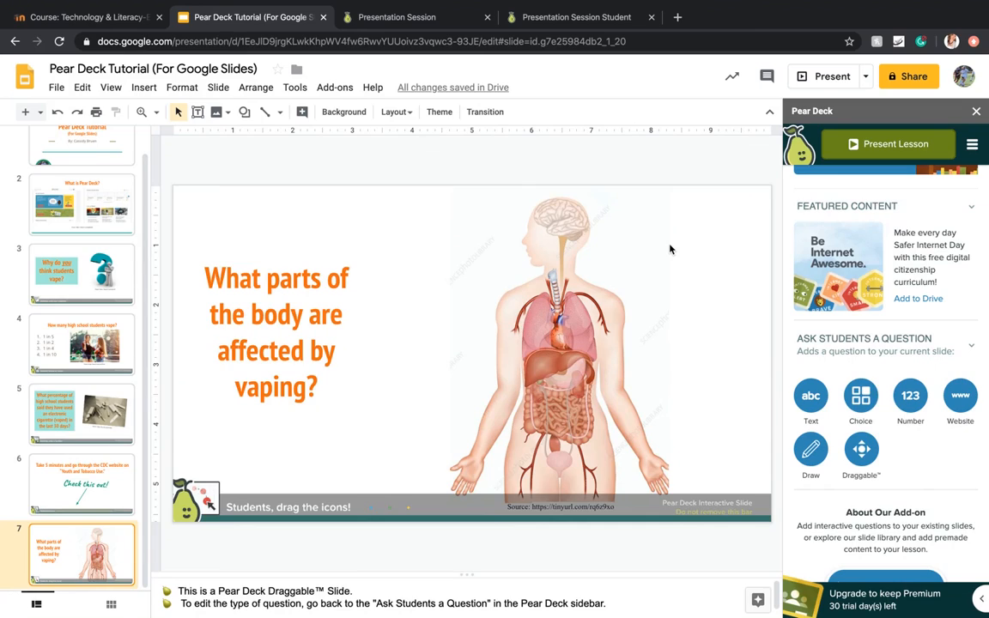
In the student session, place the blue dot on the lung and the green dot on the brain
click(457, 28)
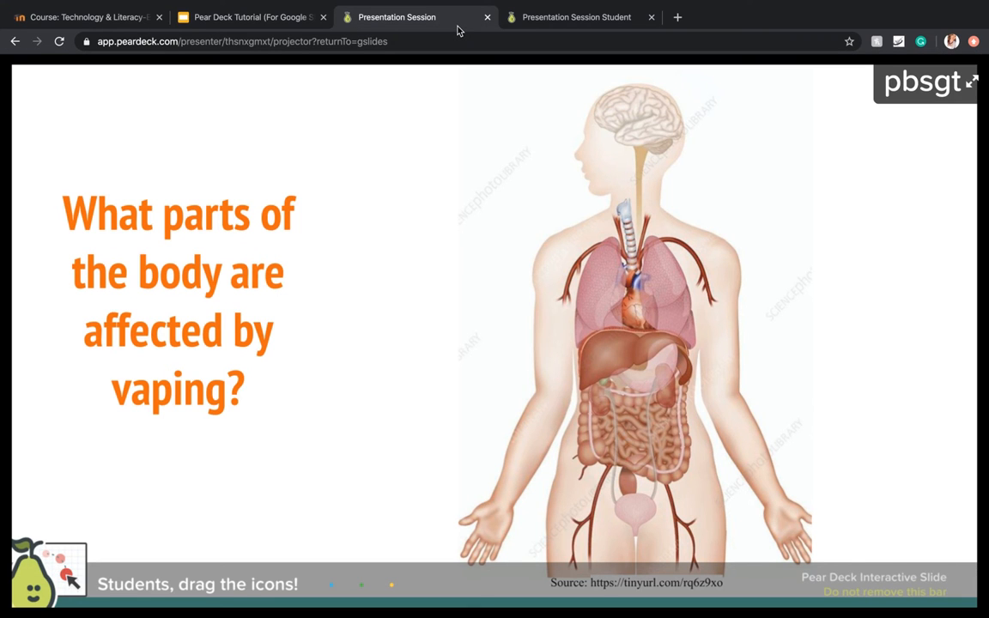
click(593, 19)
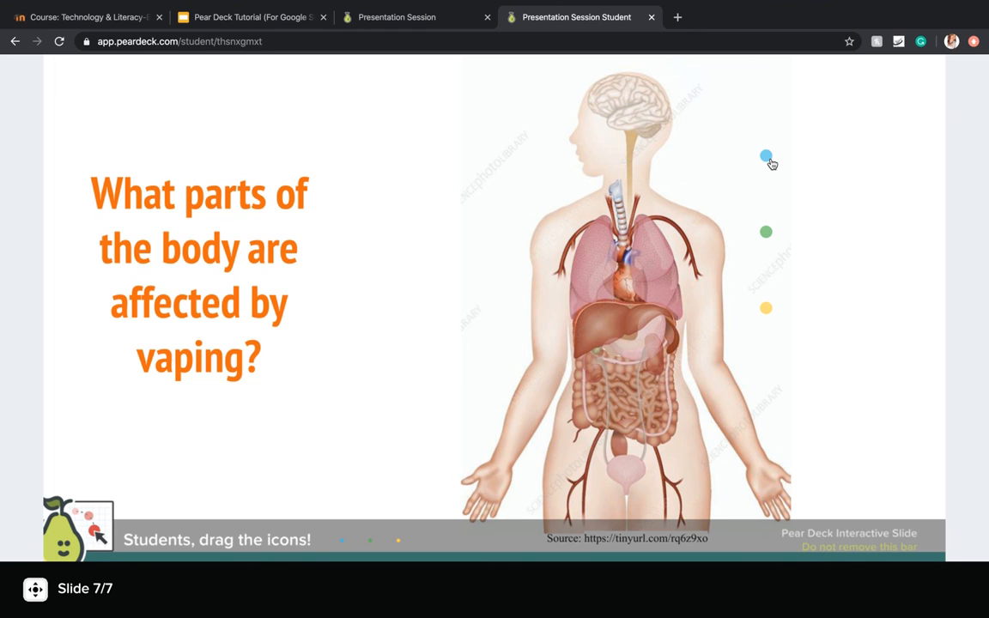
drag(771, 163, 658, 284)
drag(773, 230, 640, 103)
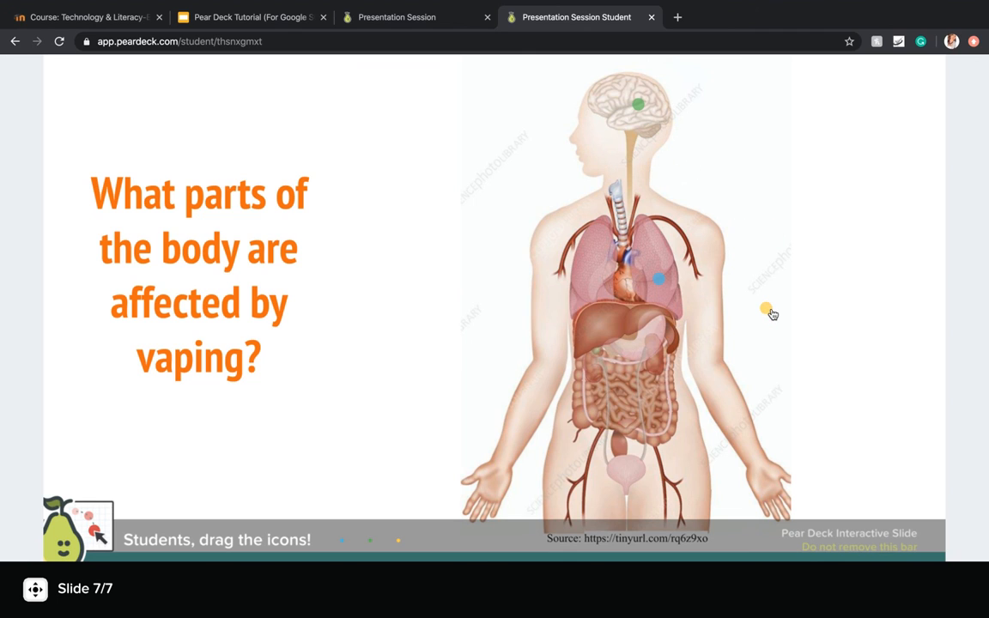